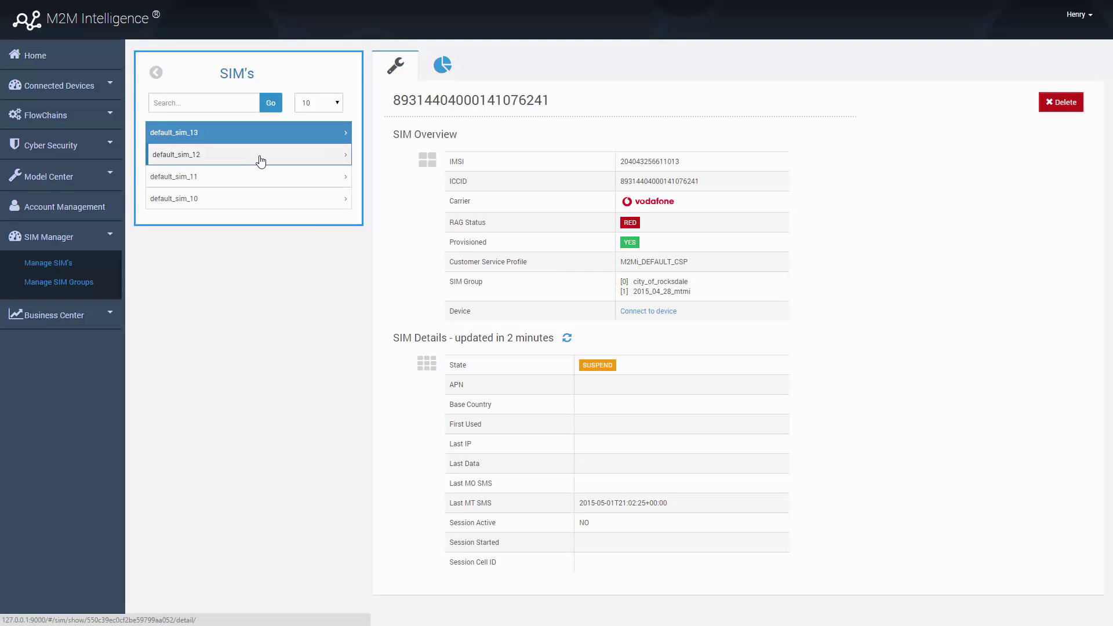
# Review the details of default_sim_12, default_sim_11 and default_sim_10 in the SIM list.
pyautogui.click(258, 161)
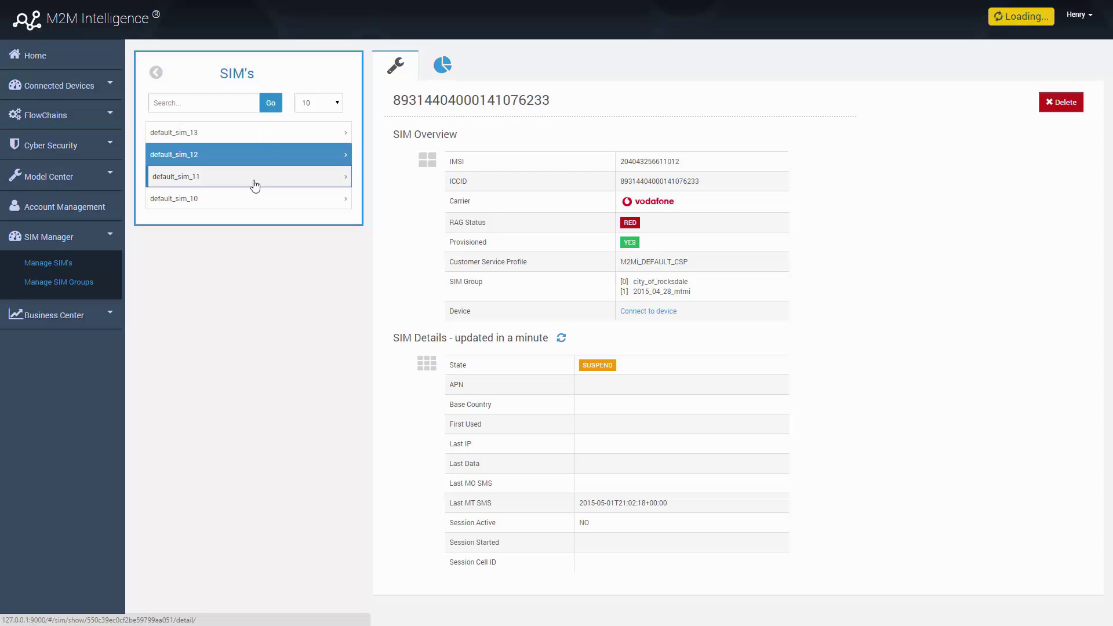
pyautogui.click(255, 184)
pyautogui.click(253, 205)
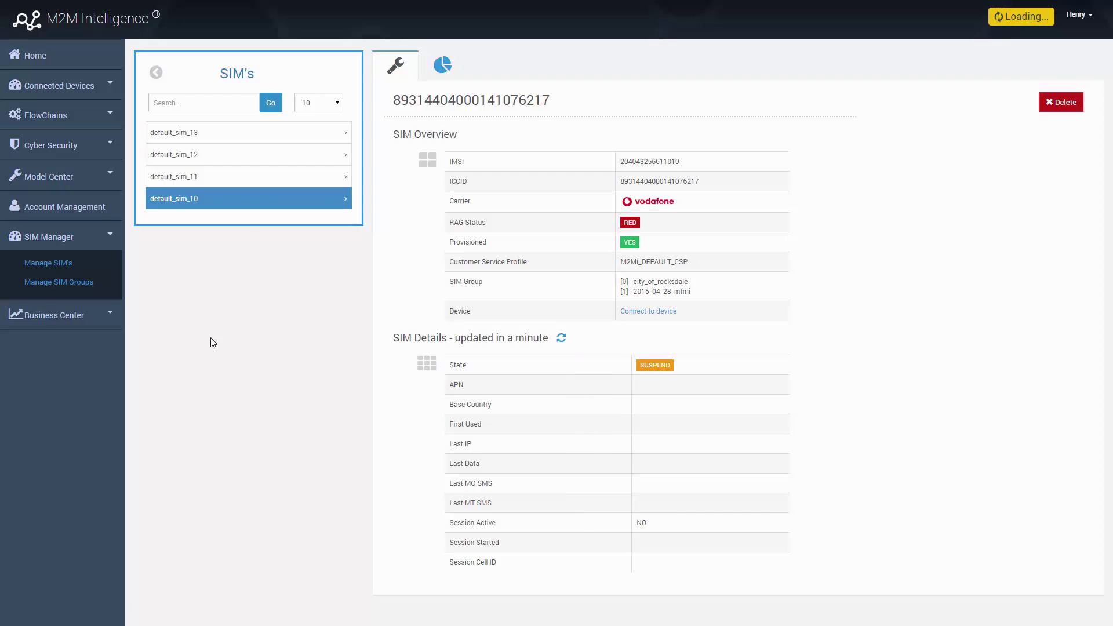
# Select all four SIMs in the 2015_04_28_mtmi group and submit the ACTIVE state for them.
pyautogui.click(47, 285)
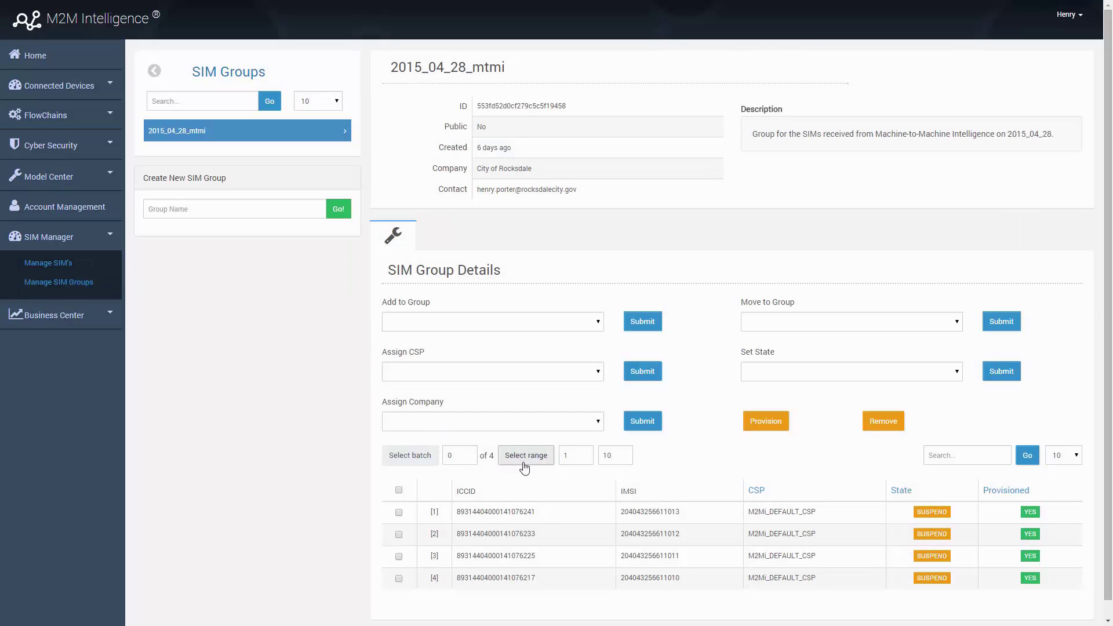
pyautogui.click(398, 490)
pyautogui.click(798, 372)
pyautogui.click(787, 424)
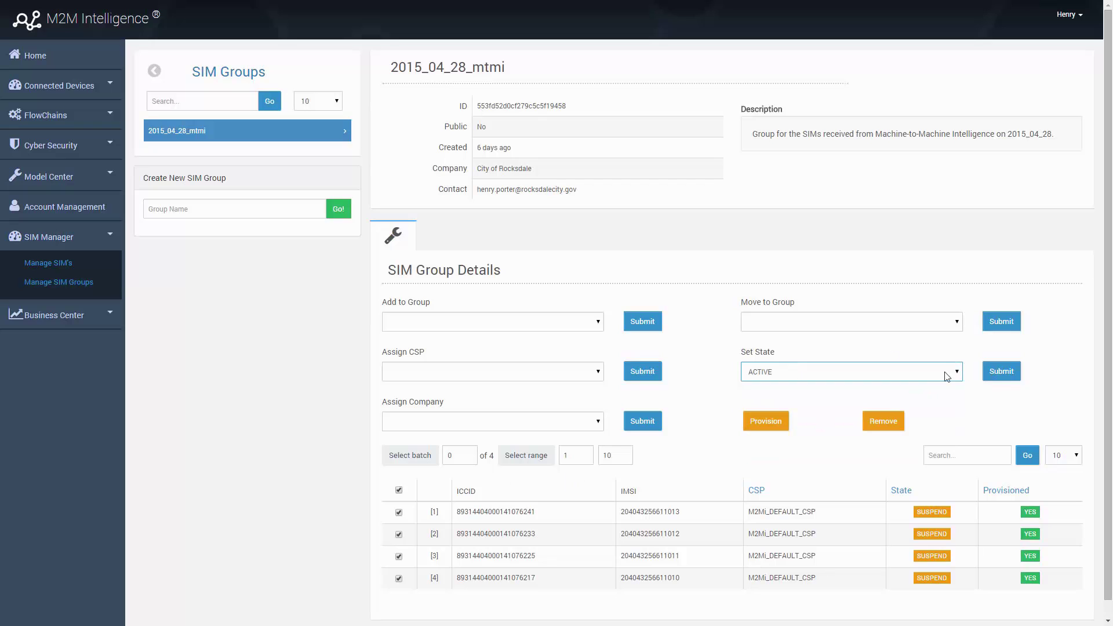
pyautogui.click(1000, 371)
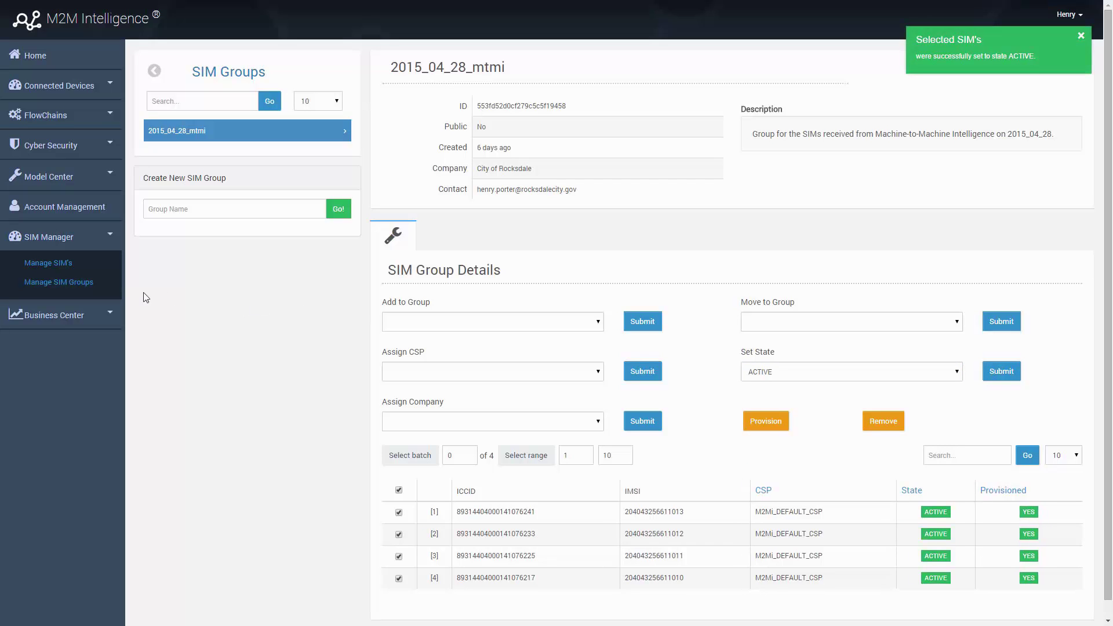
# Return to Manage SIM's and confirm default_sim_12, 11 and 10 each show ACTIVE.
pyautogui.click(75, 265)
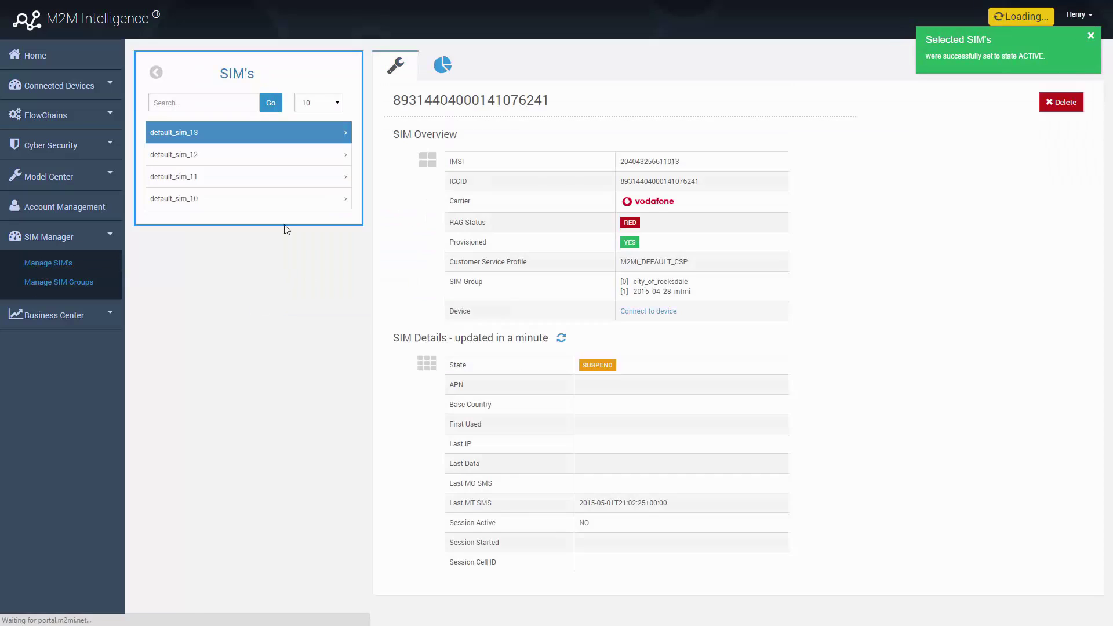
pyautogui.click(276, 156)
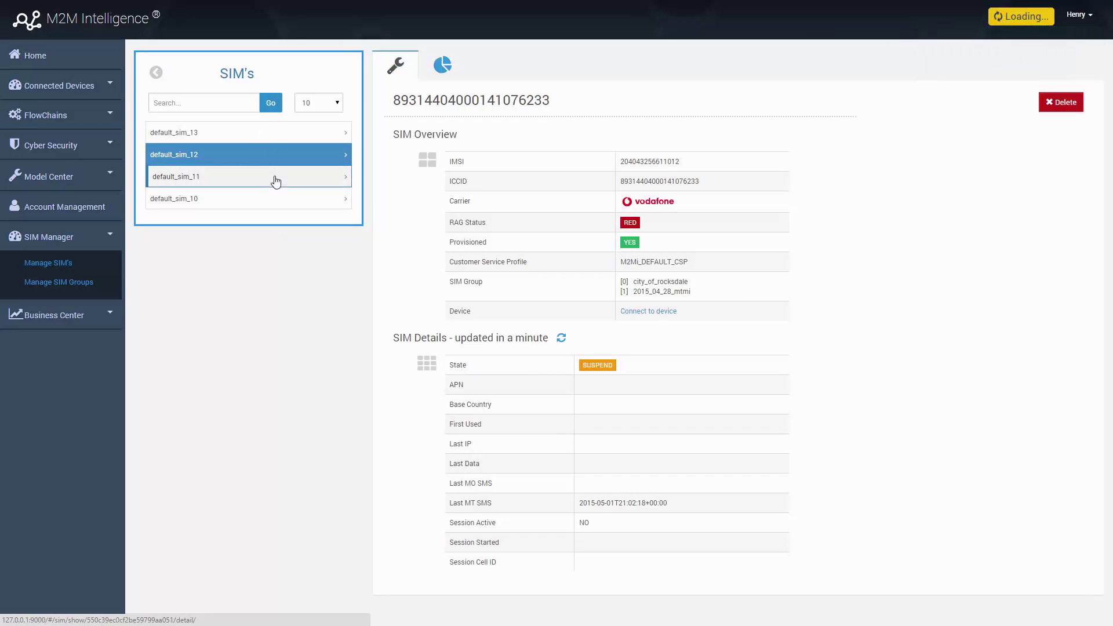
pyautogui.click(276, 178)
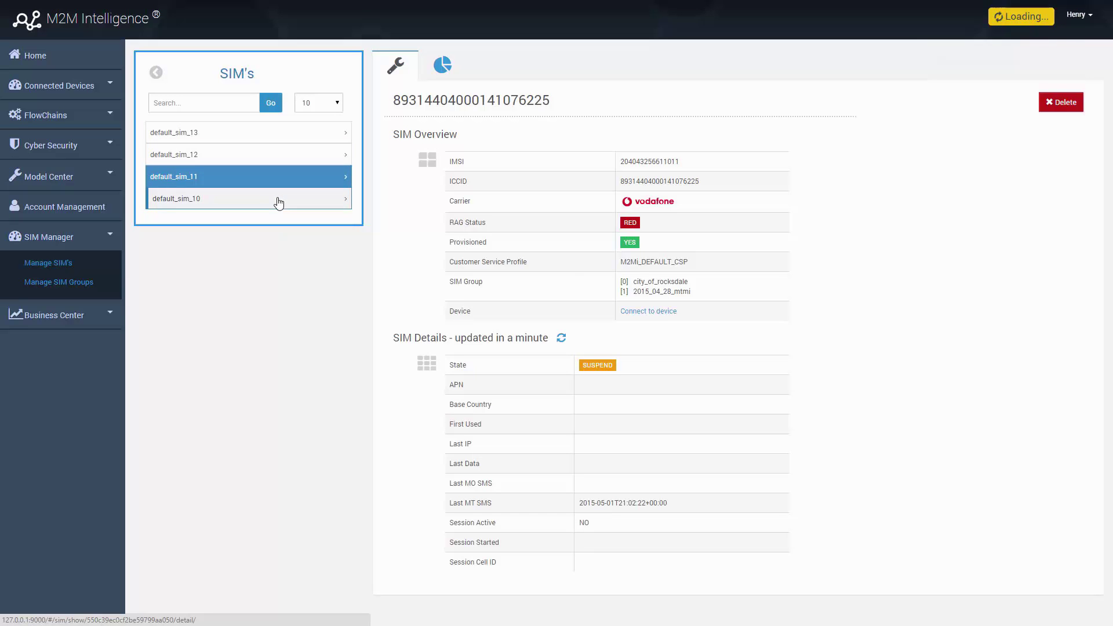
pyautogui.click(279, 204)
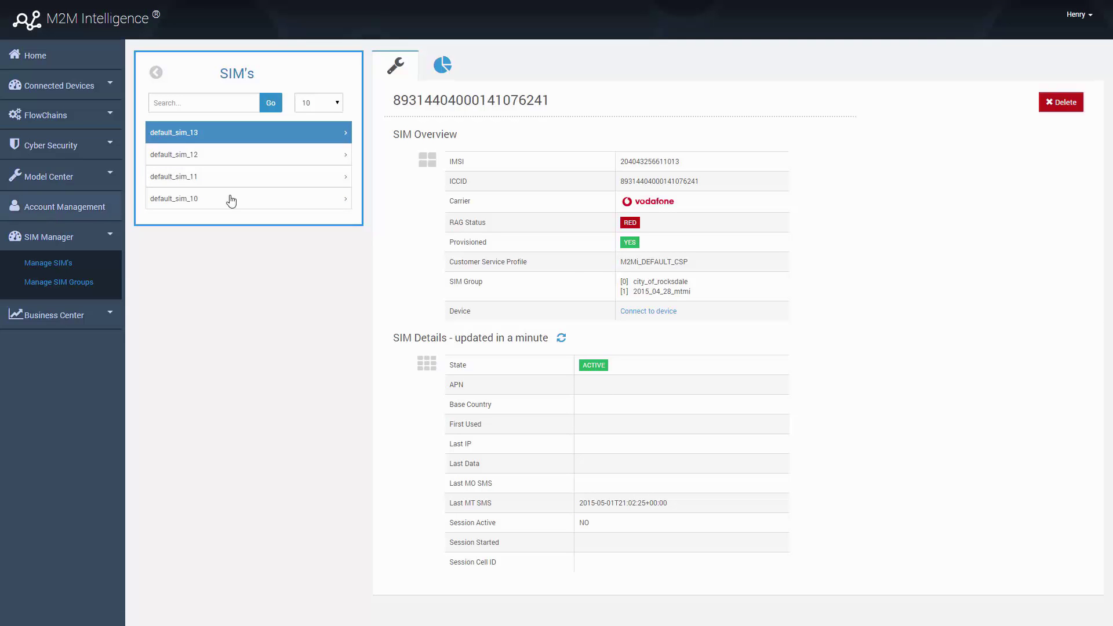
# Start connecting default_sim_13 to a new device named midtown_traffic_sensor_26 with its description.
pyautogui.click(652, 312)
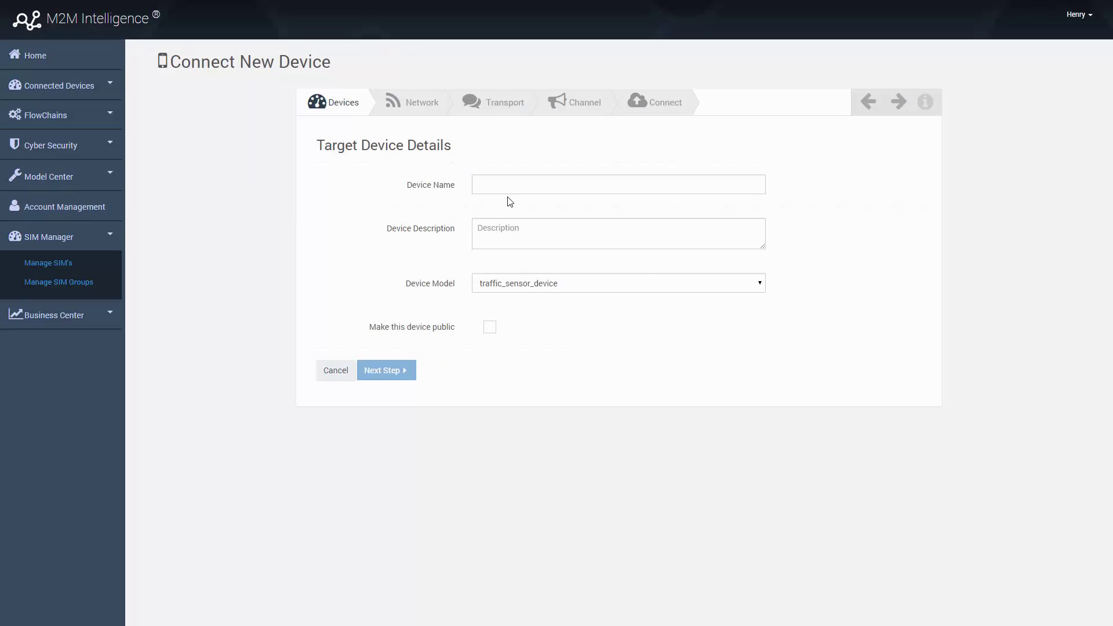
pyautogui.click(513, 183)
pyautogui.write('midtown_traffic_sensor_26')
pyautogui.click(556, 242)
pyautogui.write('Rocksdale Midtown Traffic Sensors')
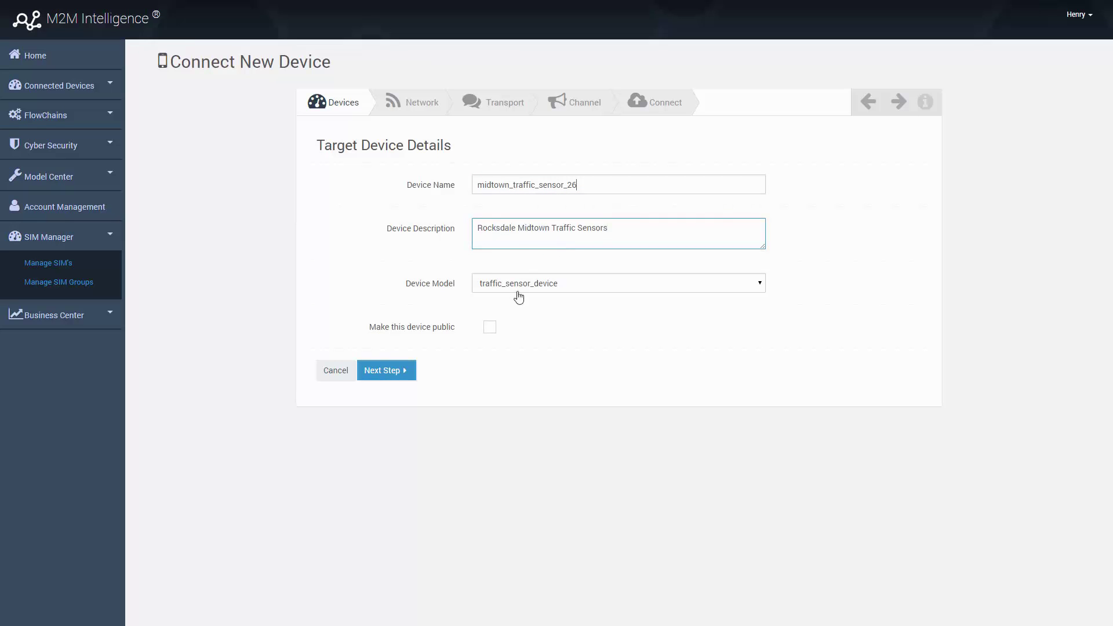
pyautogui.click(385, 374)
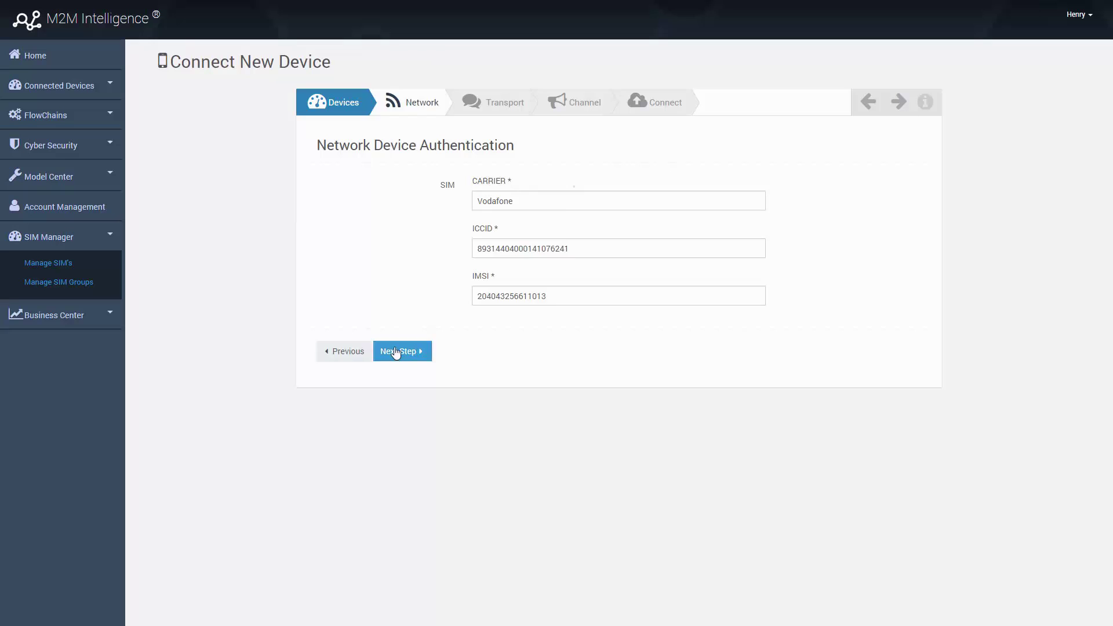
pyautogui.click(395, 351)
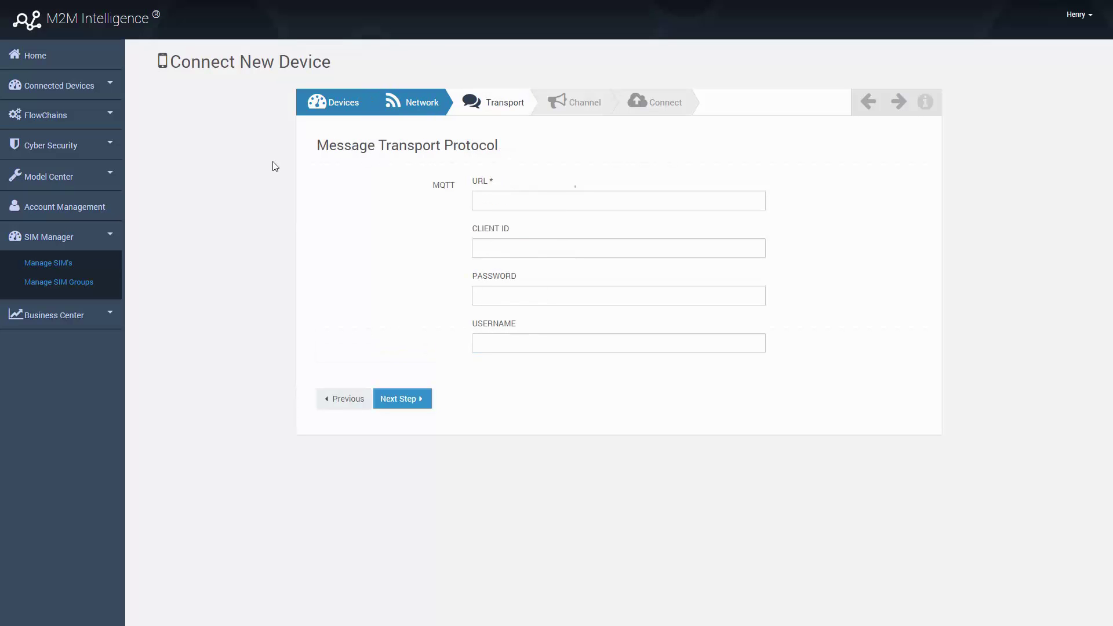
# Enter the MQTT broker URL as the message transport and reach the Channels step.
pyautogui.click(564, 205)
pyautogui.write('tcp://50.97.255.130:1883')
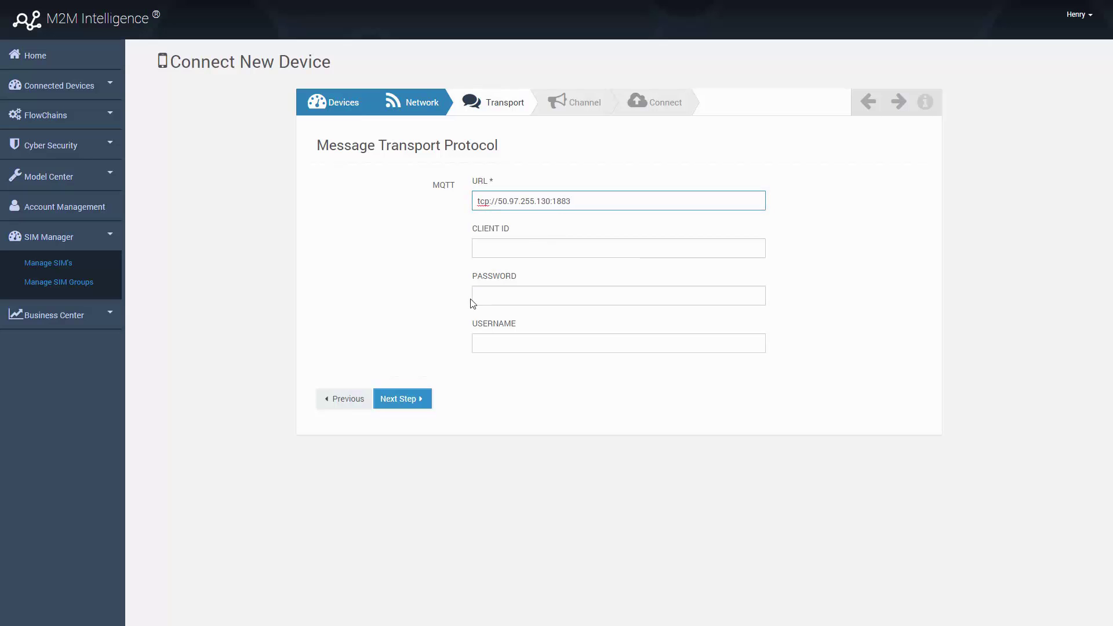
pyautogui.click(406, 401)
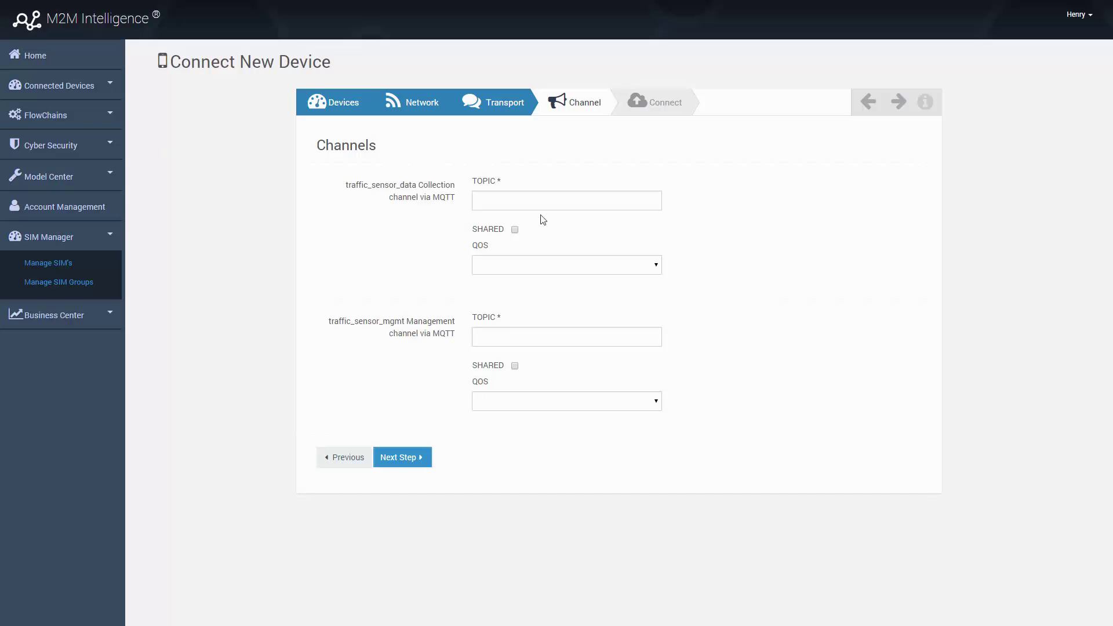
# Configure the data channel: topic, shared, QOS 0, and its device identity.
pyautogui.click(495, 201)
pyautogui.write('rockdale/traffic_sensor_data')
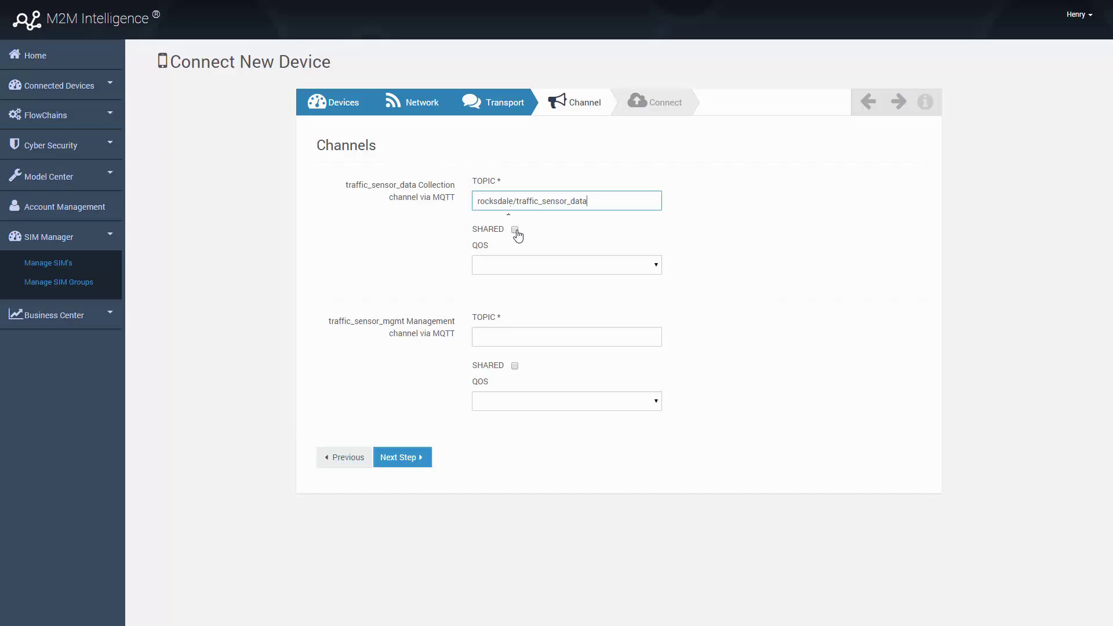
pyautogui.click(514, 230)
pyautogui.click(514, 269)
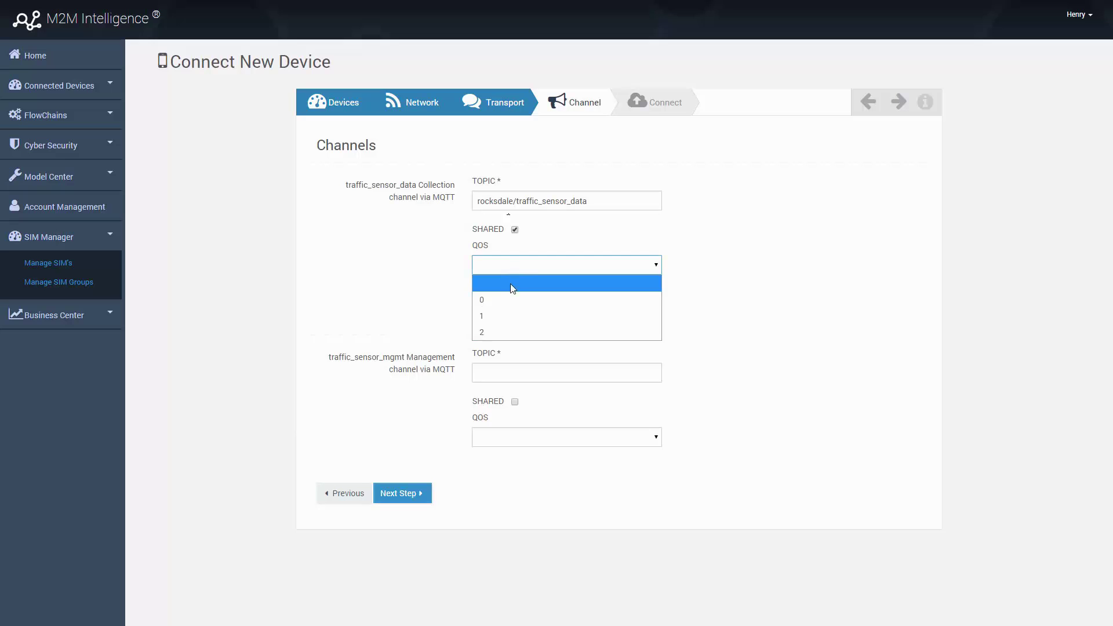
pyautogui.click(509, 299)
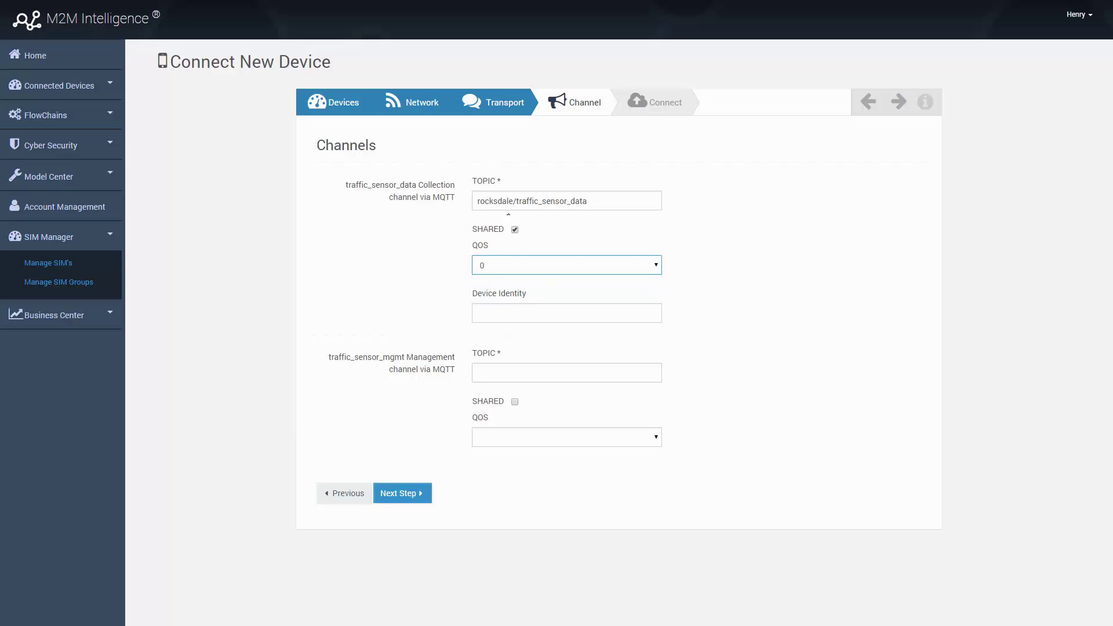
pyautogui.click(507, 215)
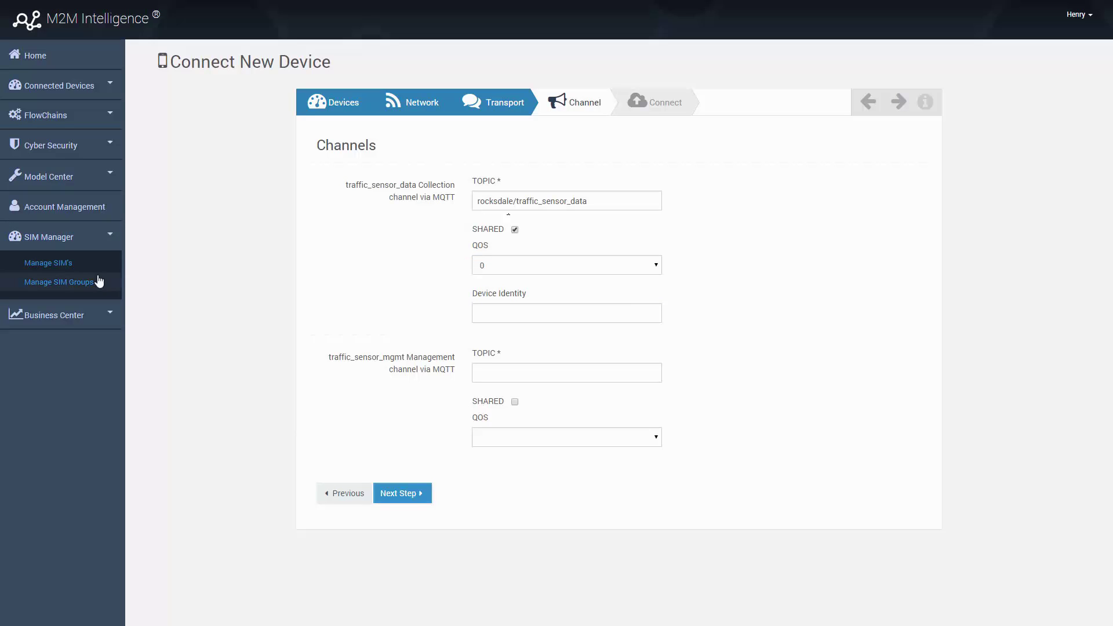
pyautogui.click(568, 314)
pyautogui.write('midtown_tf_sensor_25')
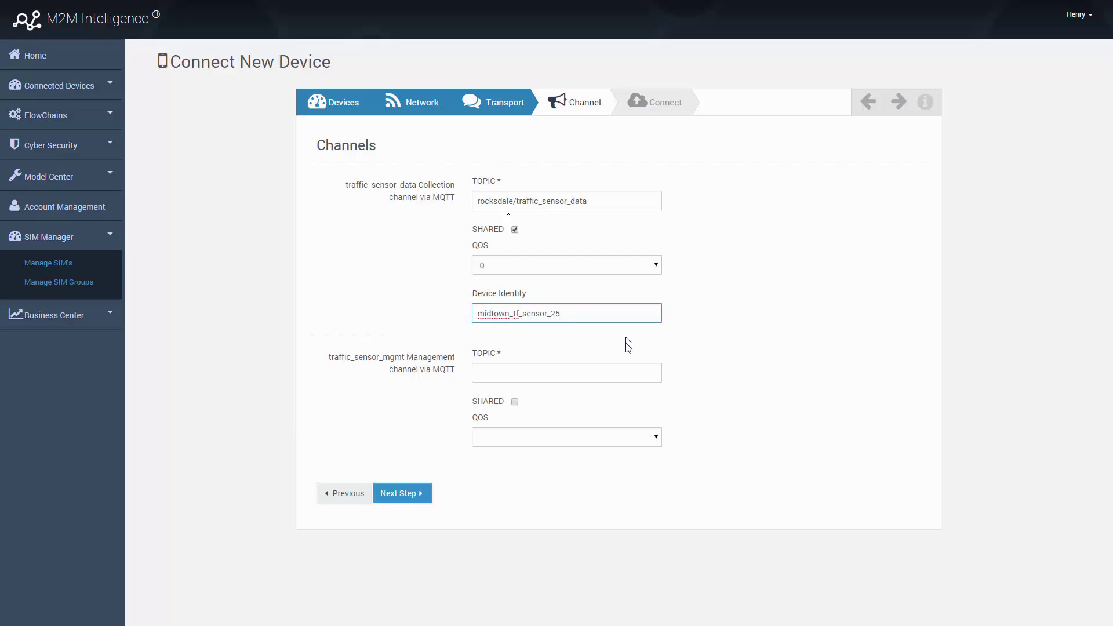
pyautogui.click(626, 346)
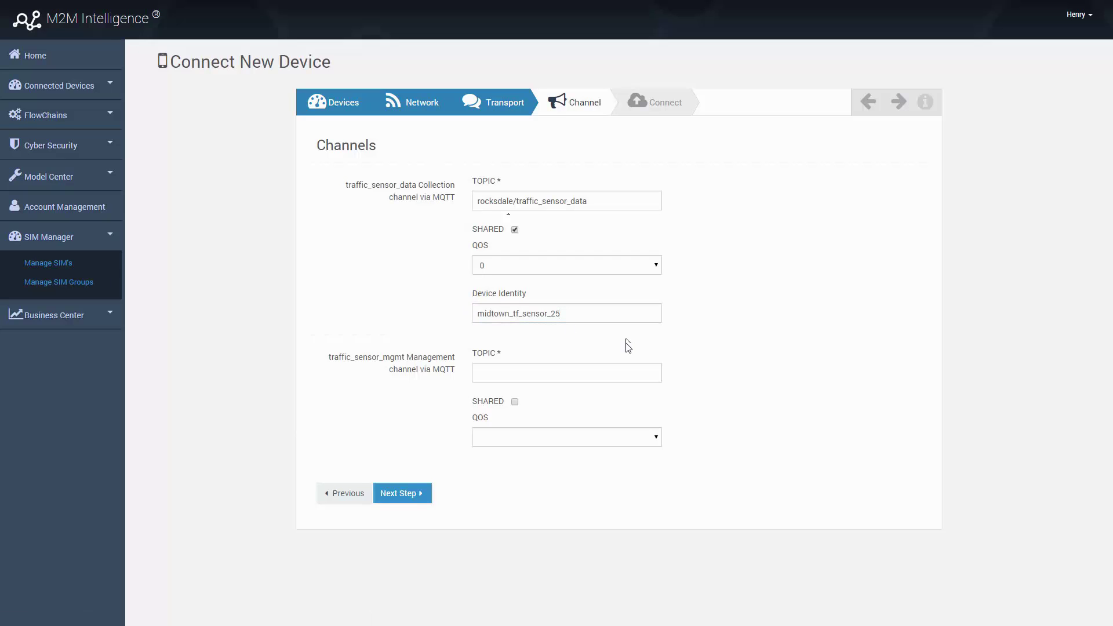
# Configure the management channel: topic, shared, QOS 0, with the same device identity pasted in.
pyautogui.click(519, 373)
pyautogui.write('rocksdale/traffic_sensor_mgmt')
pyautogui.click(515, 401)
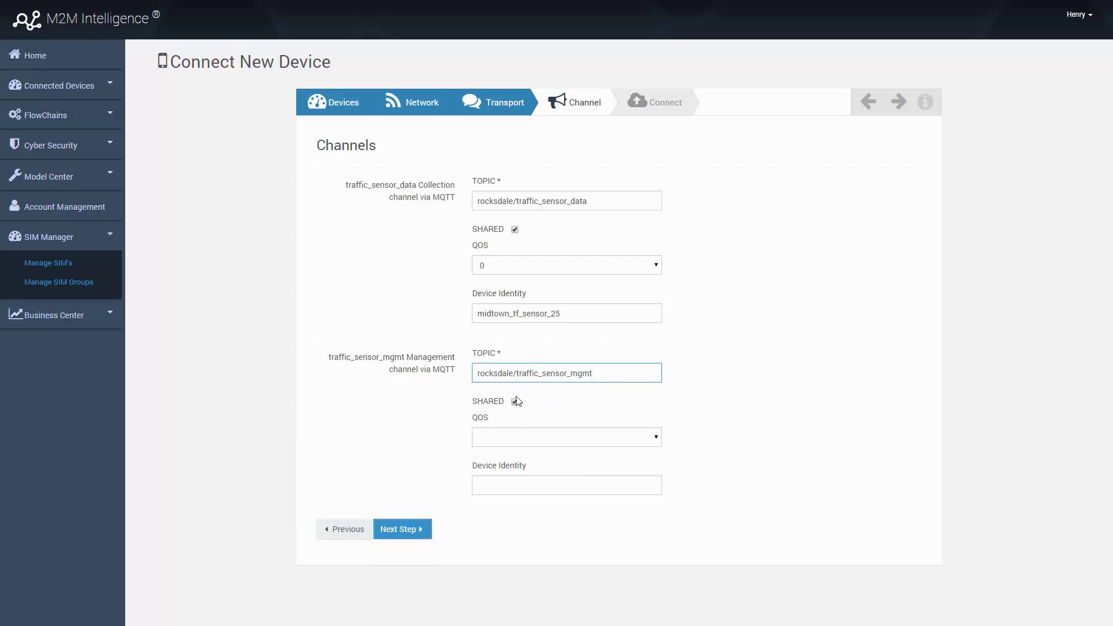
pyautogui.click(518, 441)
pyautogui.click(501, 474)
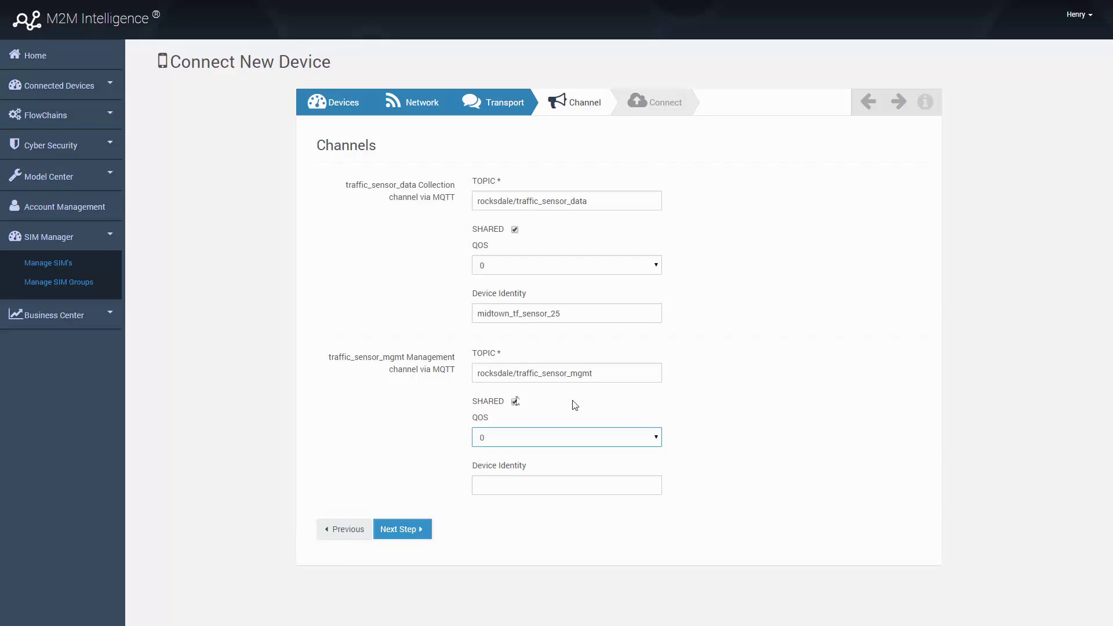
pyautogui.moveTo(577, 310); pyautogui.dragTo(475, 314)
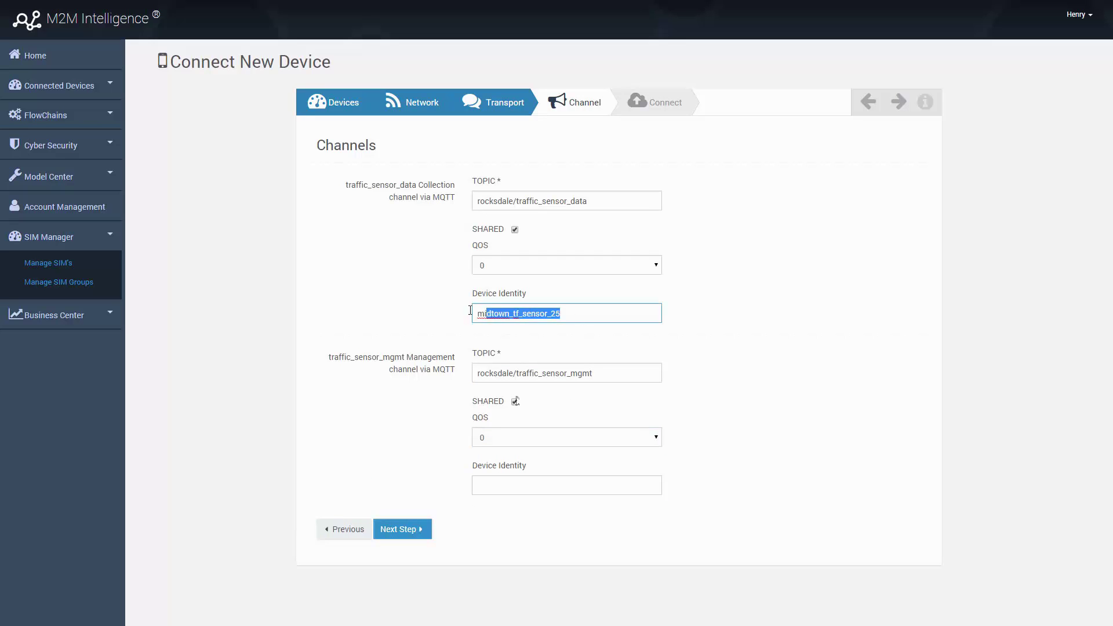
pyautogui.click(549, 484)
pyautogui.write('midtown_tf_sensor_25')
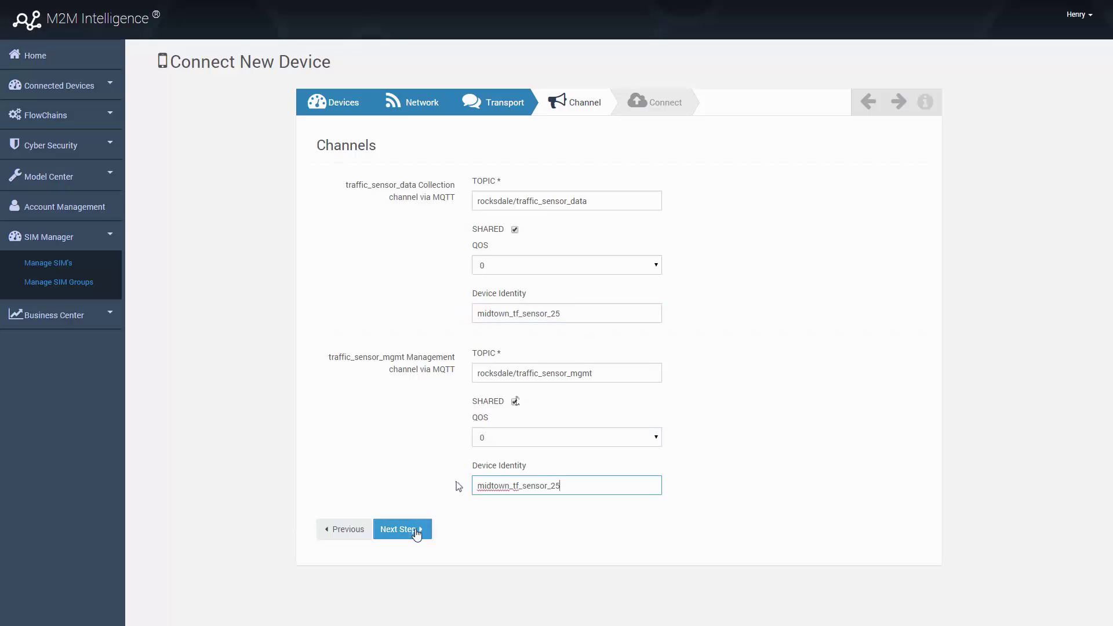
# Connect midtown_traffic_sensor_26 so it is deployed among Connected Devices.
pyautogui.click(416, 533)
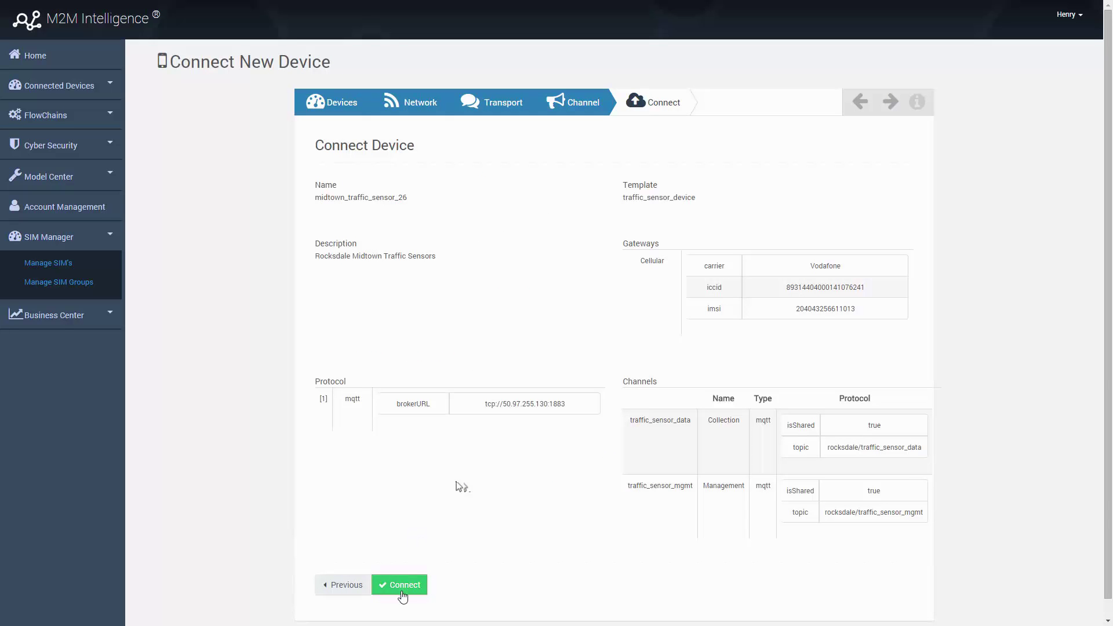
pyautogui.click(399, 588)
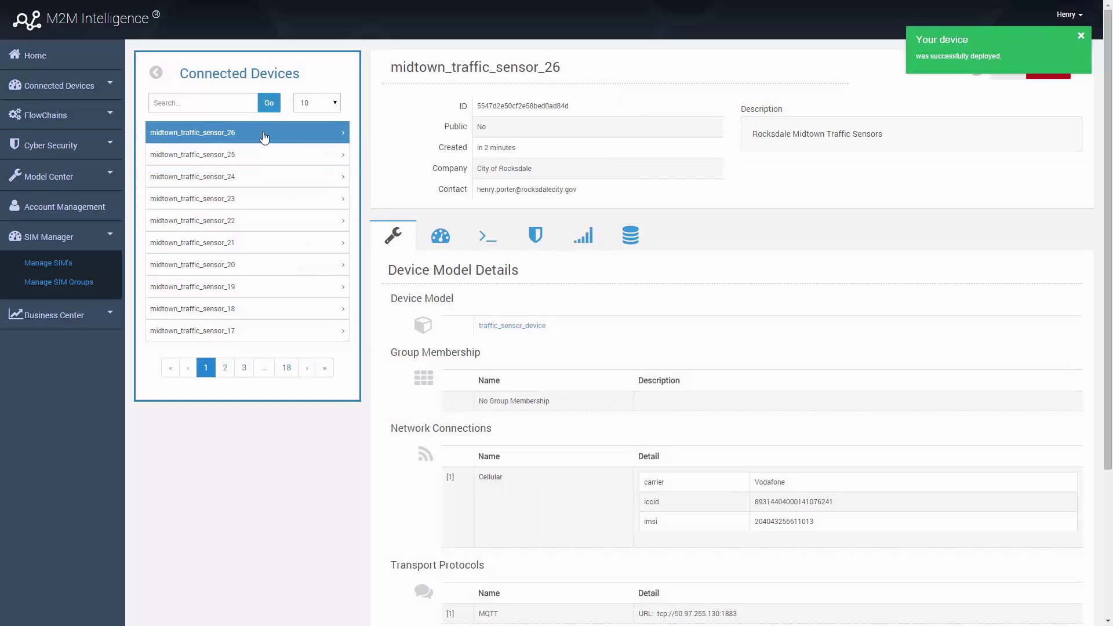
pyautogui.scroll(-1, 521, 390)
pyautogui.scroll(-3, 521, 389)
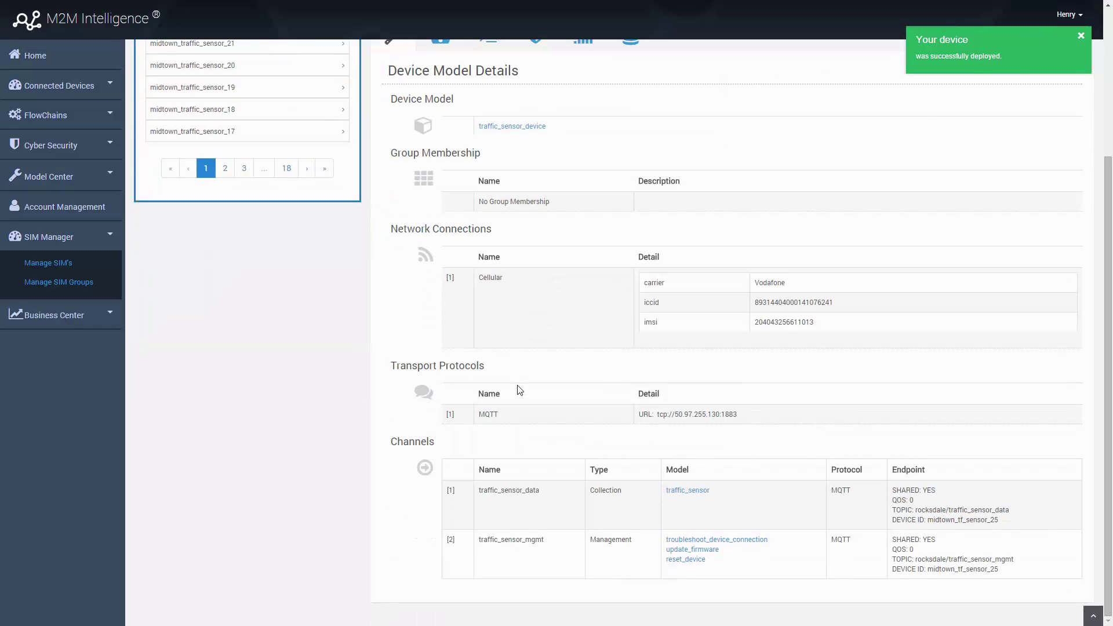
pyautogui.scroll(2, 516, 389)
pyautogui.scroll(1, 517, 389)
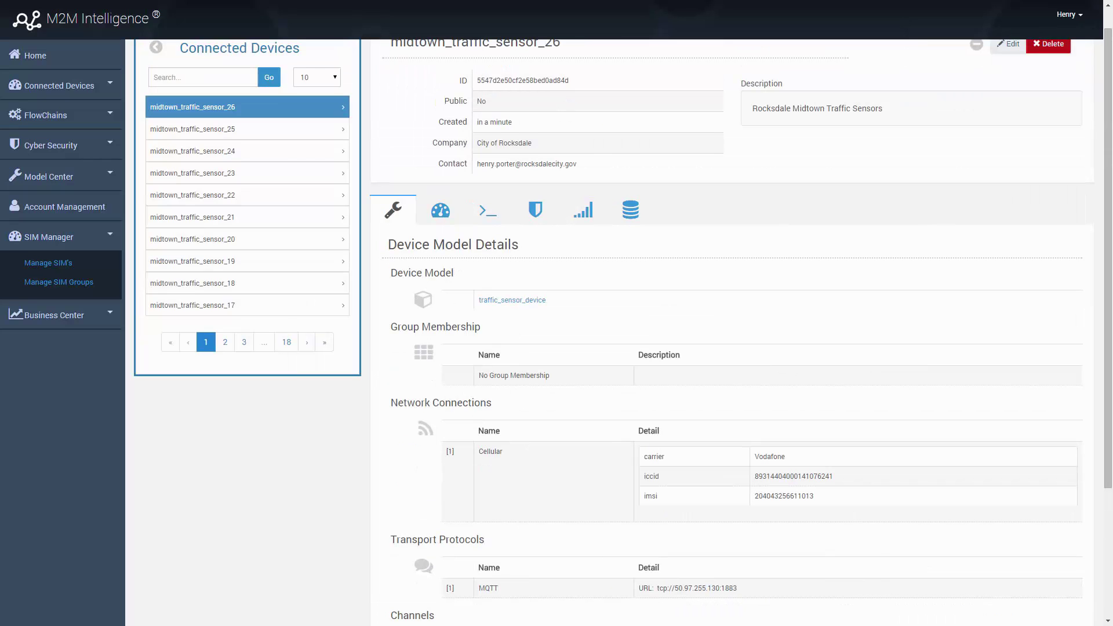
pyautogui.click(75, 87)
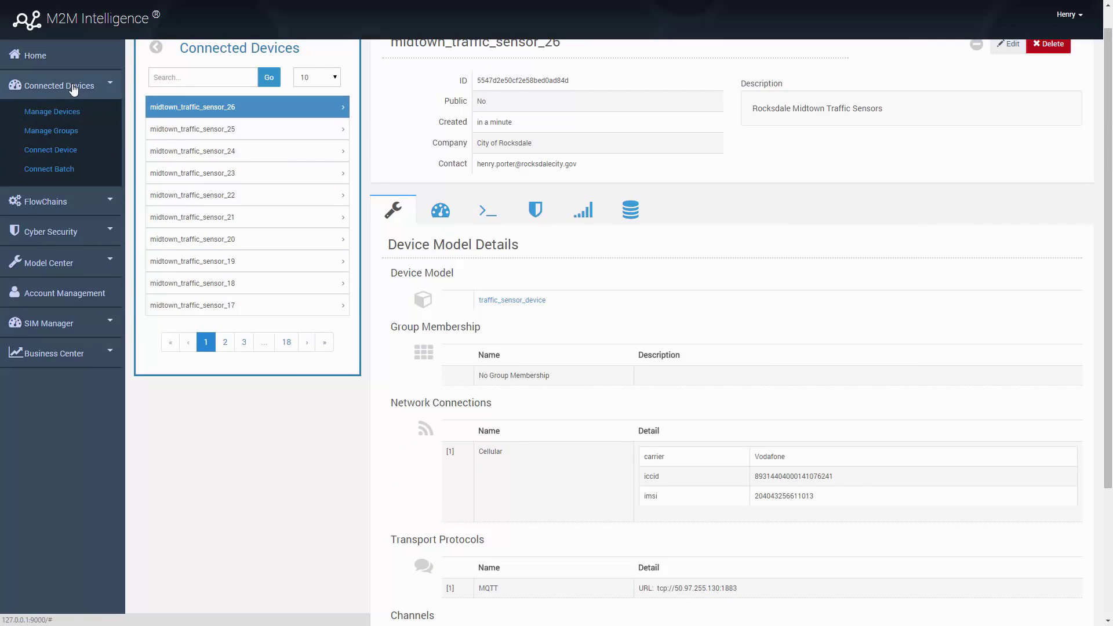
# Build and download the Connect Batch template for the traffic_sensor_device model.
pyautogui.click(68, 172)
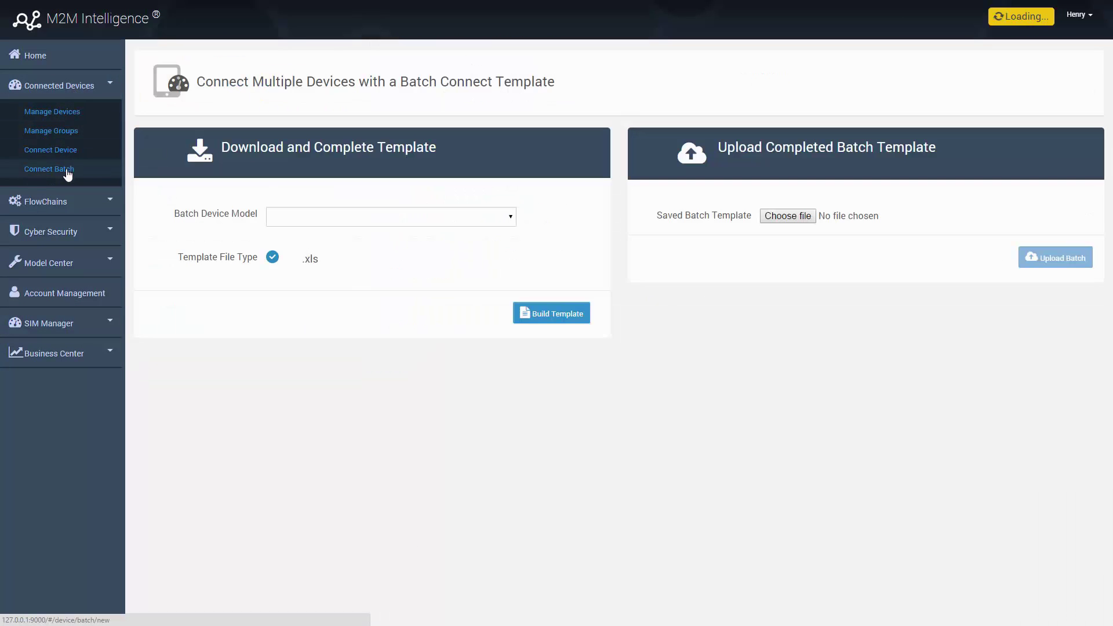
pyautogui.click(479, 219)
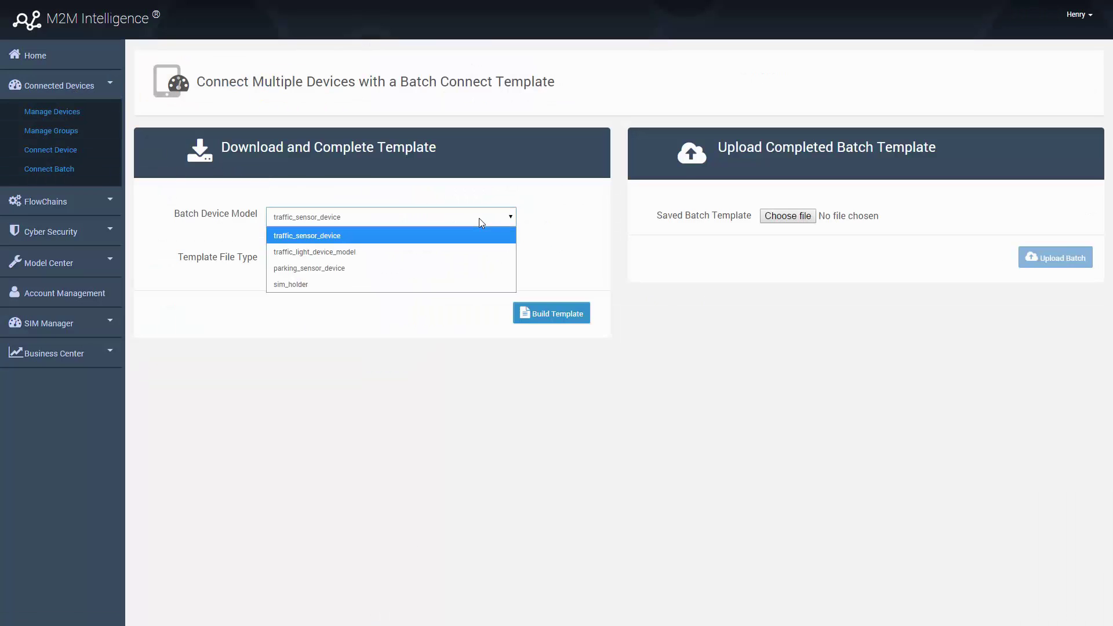
pyautogui.click(551, 313)
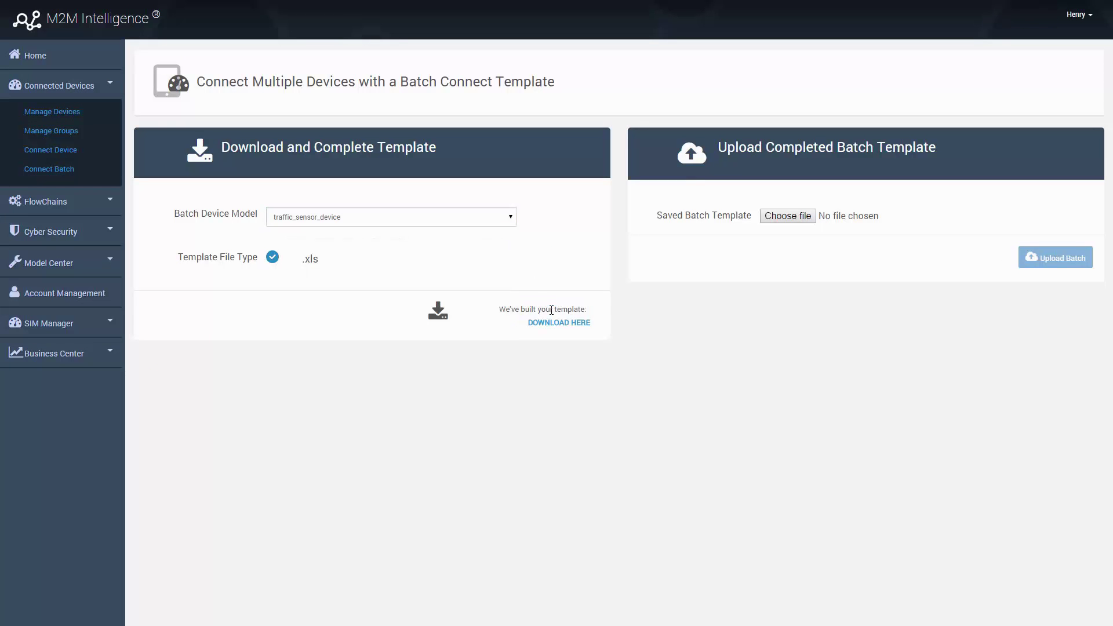
pyautogui.click(550, 322)
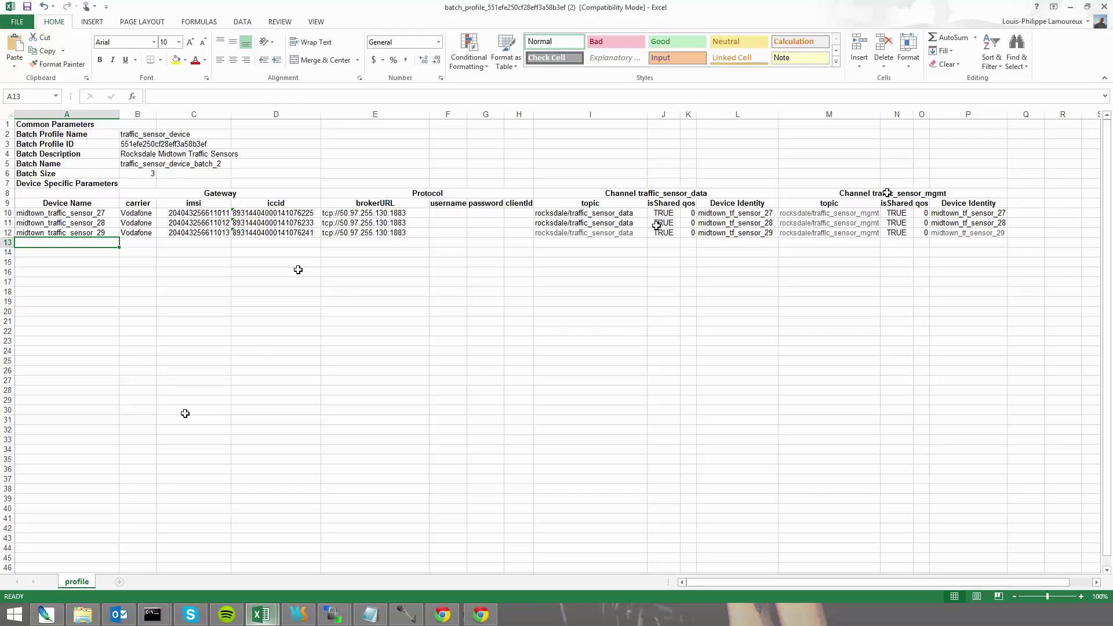
# Save the batch profile for sensors 27–29 in Excel, continuing past the compatibility warning.
pyautogui.click(27, 5)
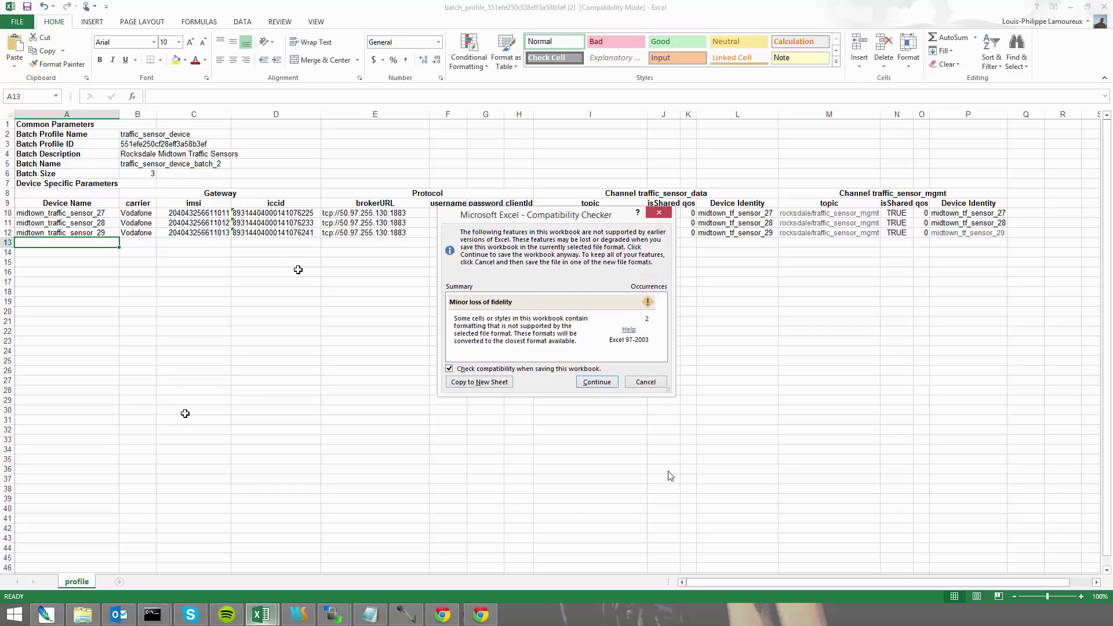
pyautogui.click(599, 382)
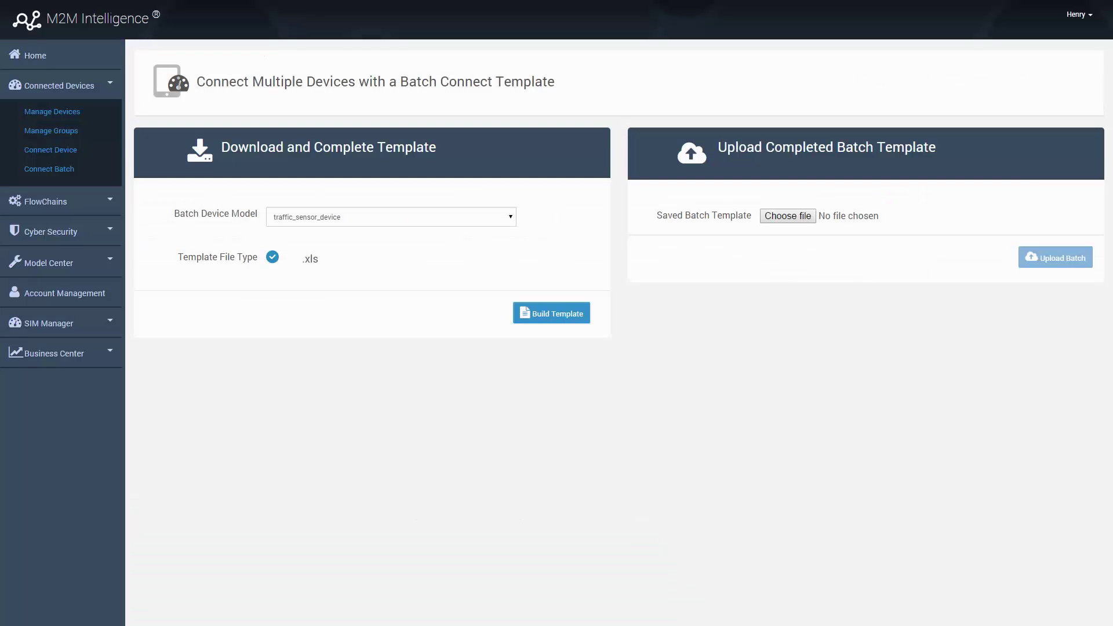
# Upload batch_profile (2).xls so sensors 27–29 connect, then view Connected Devices.
pyautogui.click(795, 218)
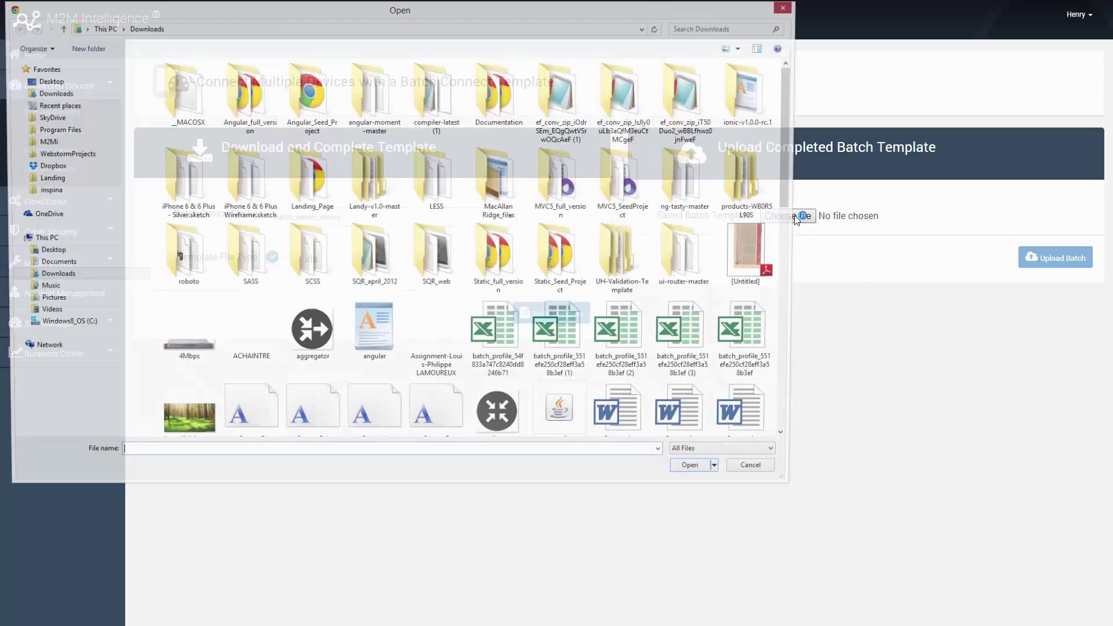
pyautogui.click(615, 341)
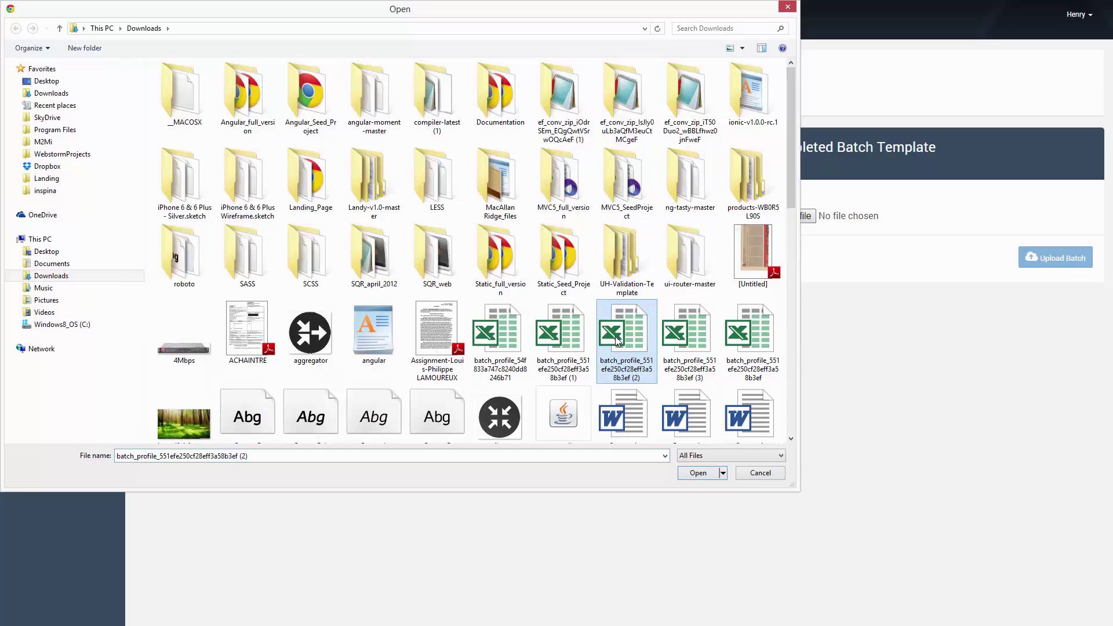
pyautogui.click(696, 477)
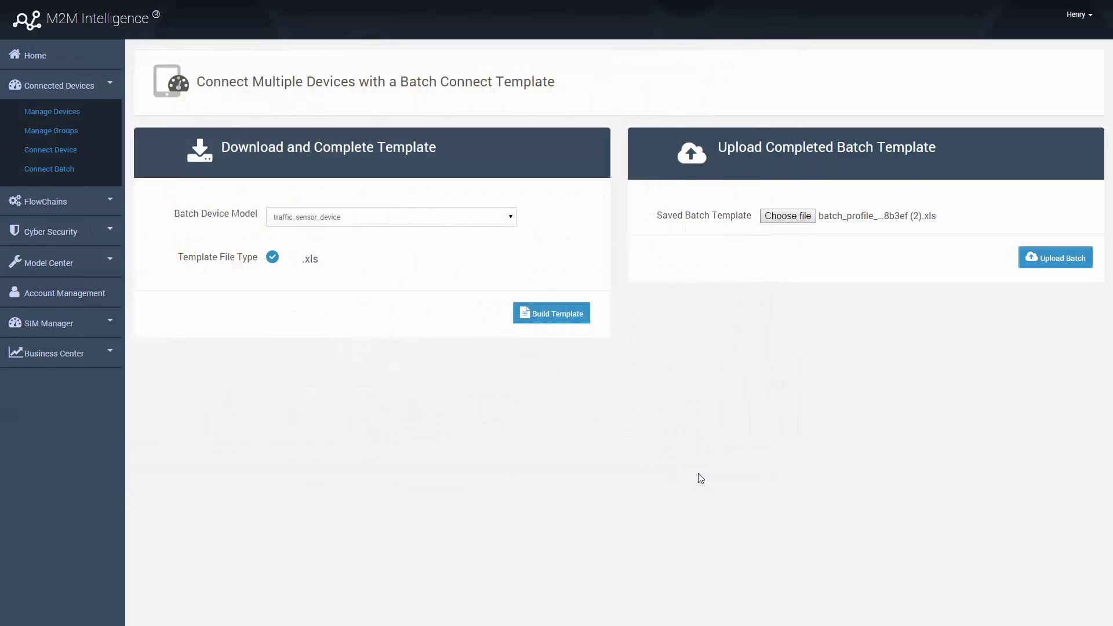
pyautogui.click(1061, 259)
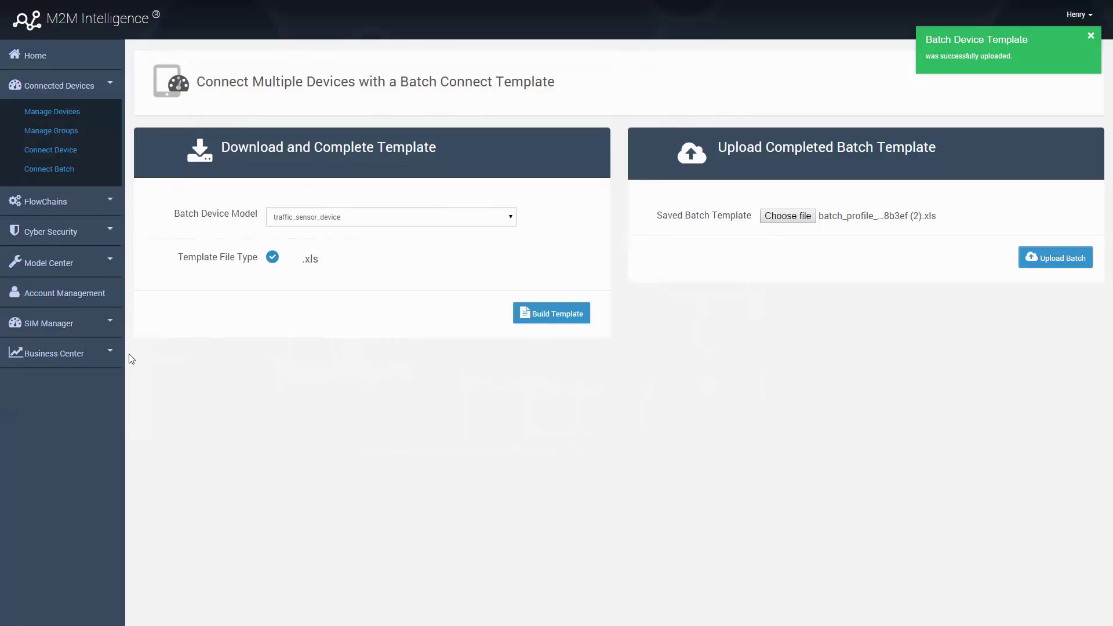
pyautogui.click(46, 115)
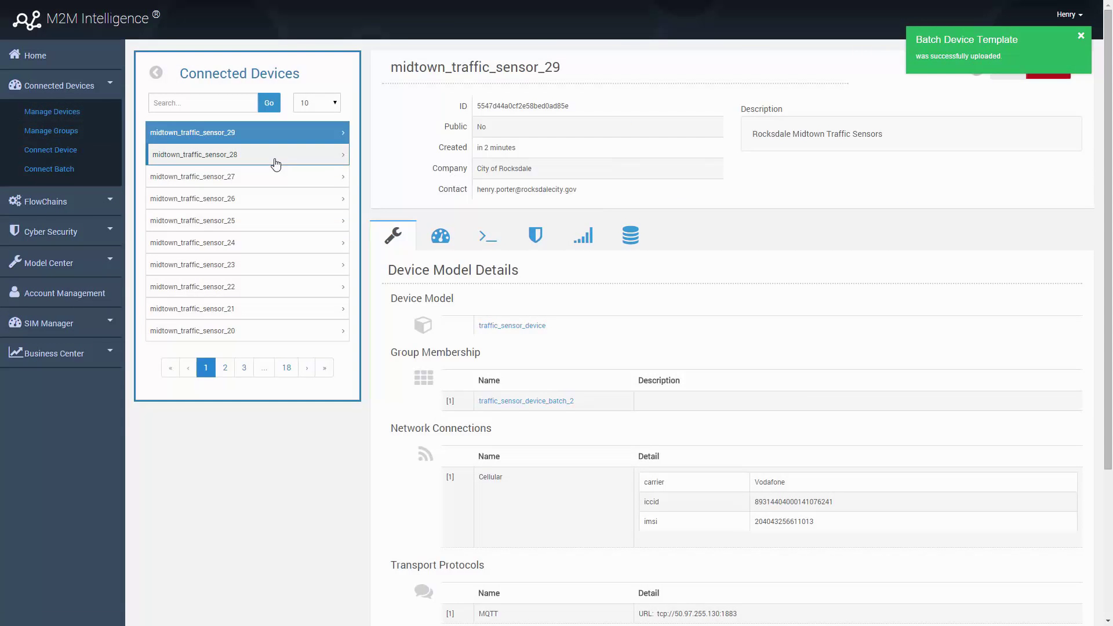
# View midtown_traffic_sensor_28 then midtown_traffic_sensor_27, confirming its traffic_sensor_device_batch_2 membership.
pyautogui.click(272, 161)
pyautogui.click(273, 180)
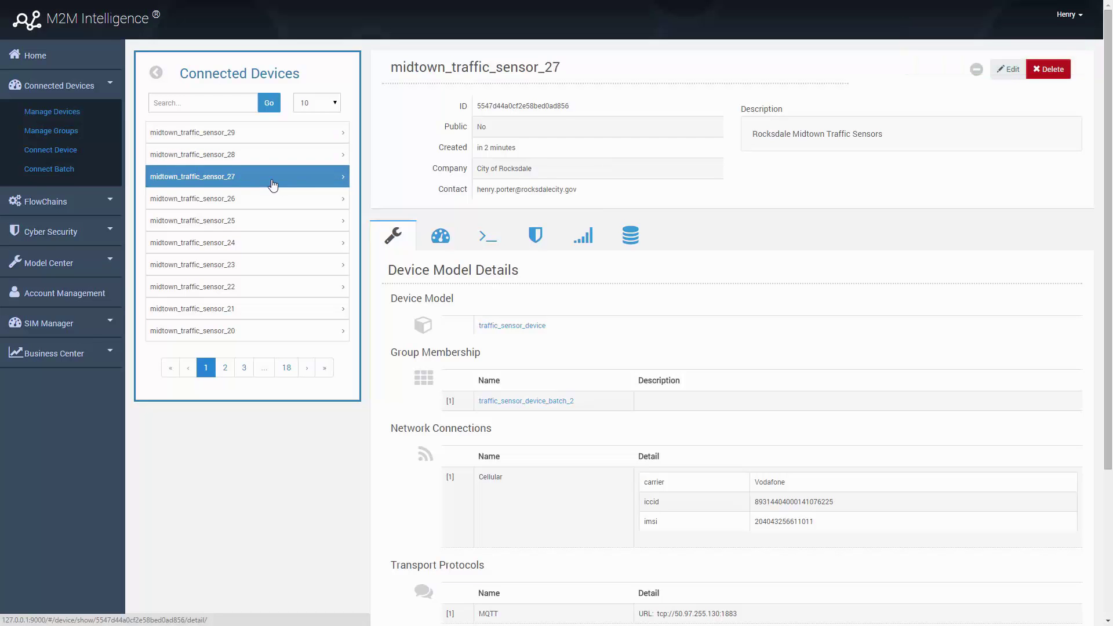
pyautogui.scroll(-2, 554, 269)
pyautogui.scroll(1, 554, 268)
pyautogui.scroll(1, 553, 269)
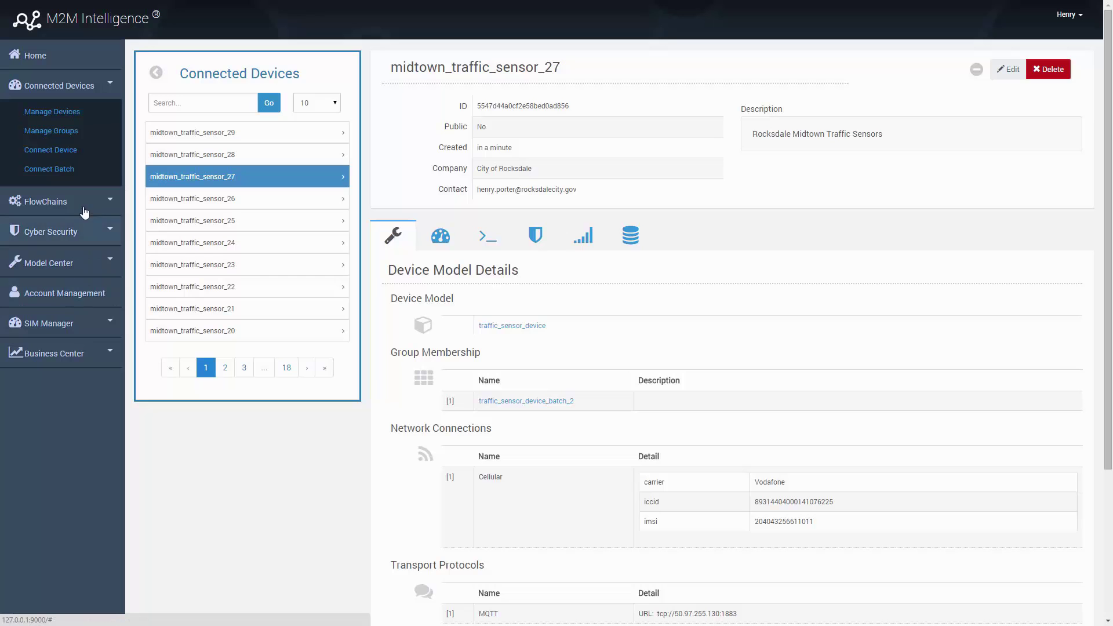
# In Manage Groups, add midtown_traffic_sensor_26 to traffic_sensor_device_batch_2, making four members.
pyautogui.click(67, 130)
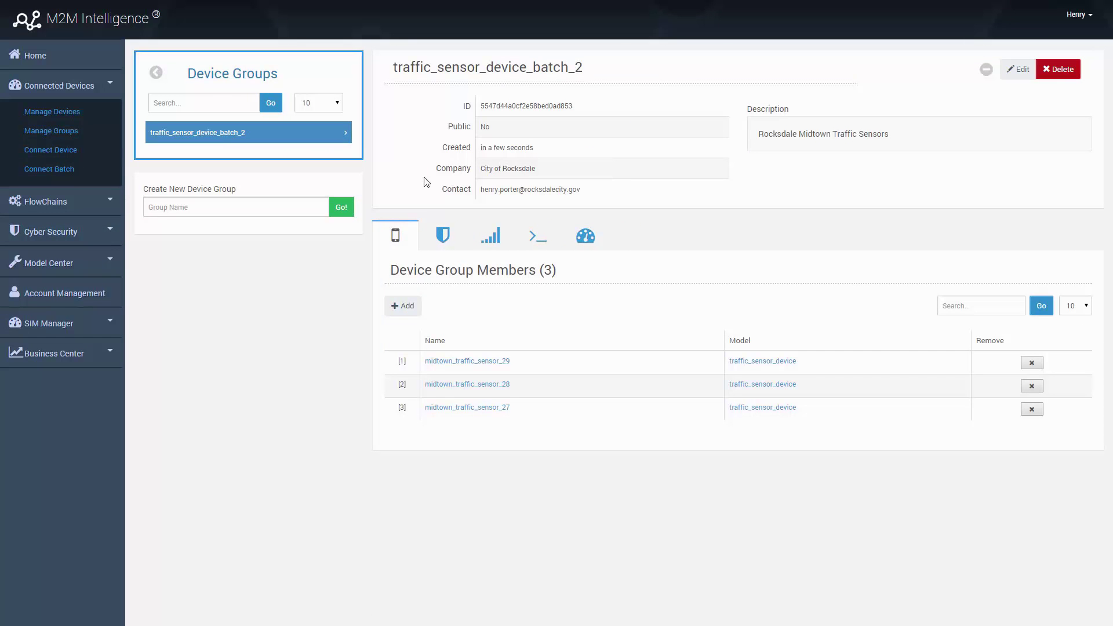
pyautogui.click(406, 305)
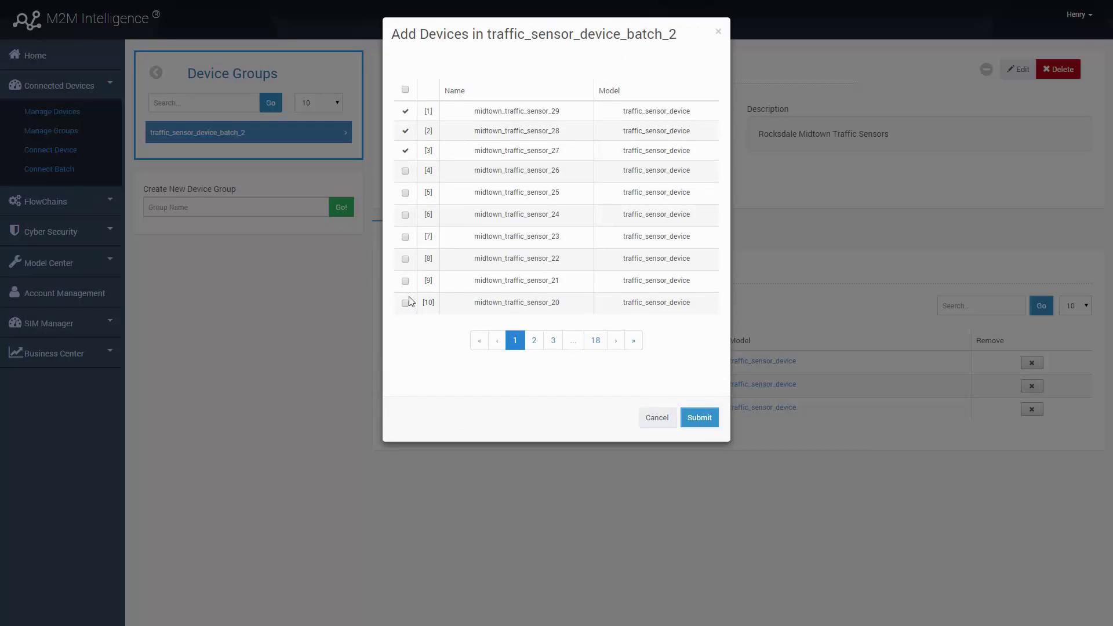
pyautogui.click(406, 171)
pyautogui.click(701, 418)
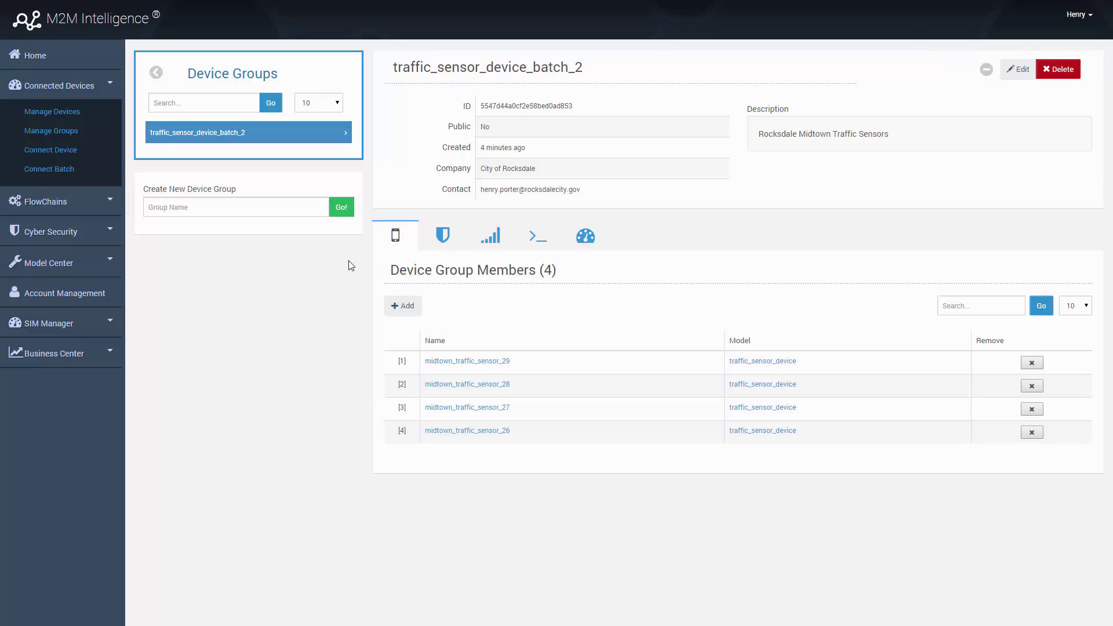
# Select all four SIMs under Connectivity and send them the SMS 'TEST COMMAND'.
pyautogui.click(494, 238)
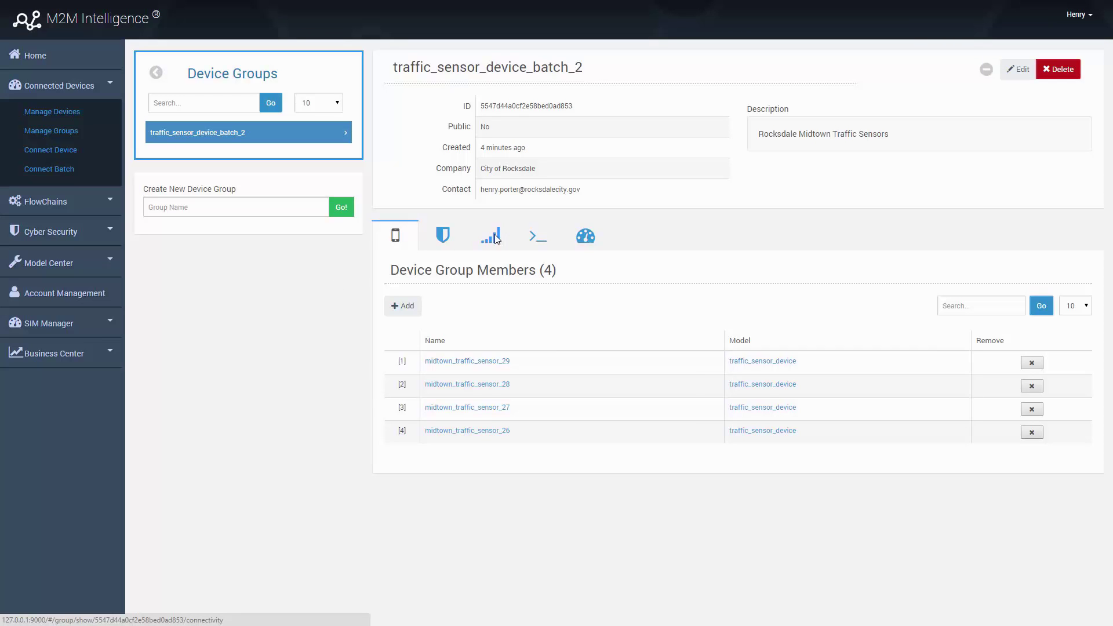
pyautogui.click(401, 372)
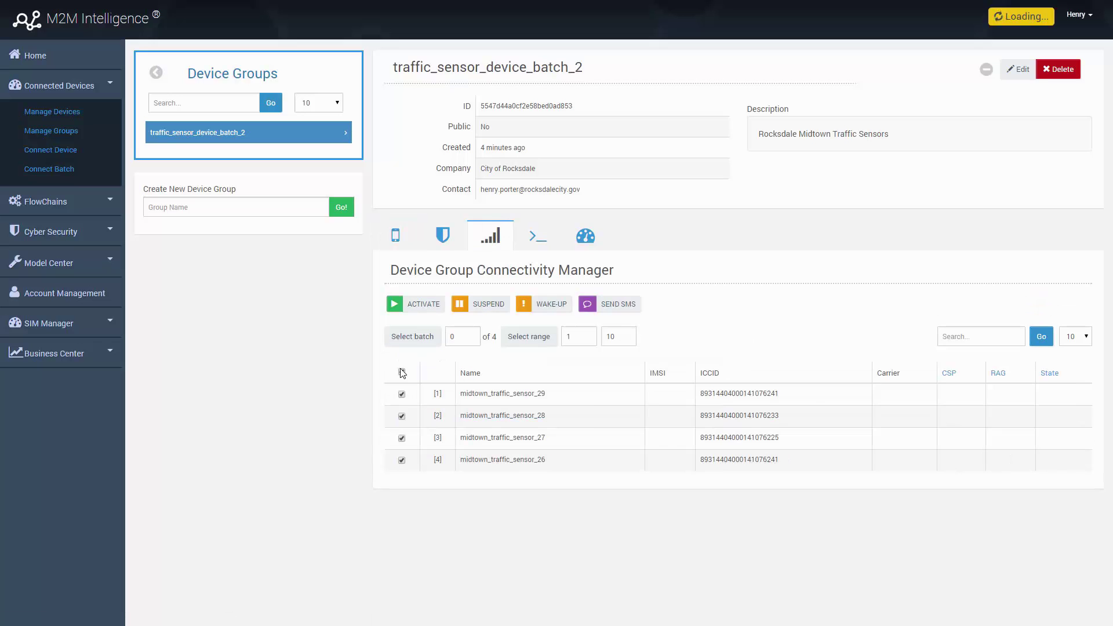
pyautogui.click(610, 307)
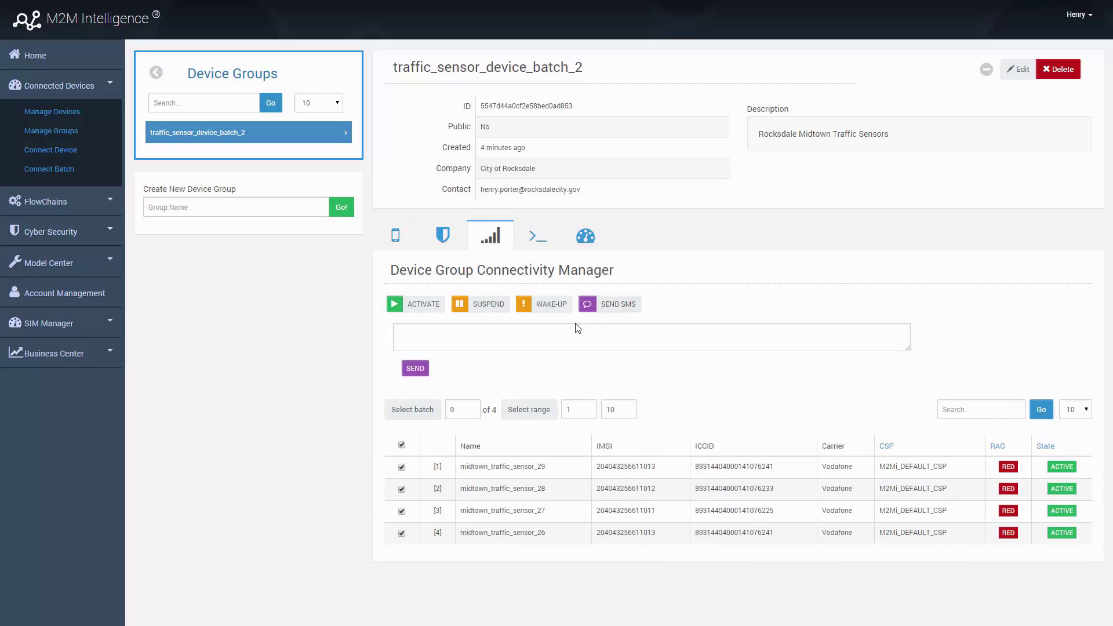
pyautogui.click(532, 341)
pyautogui.write('TEST')
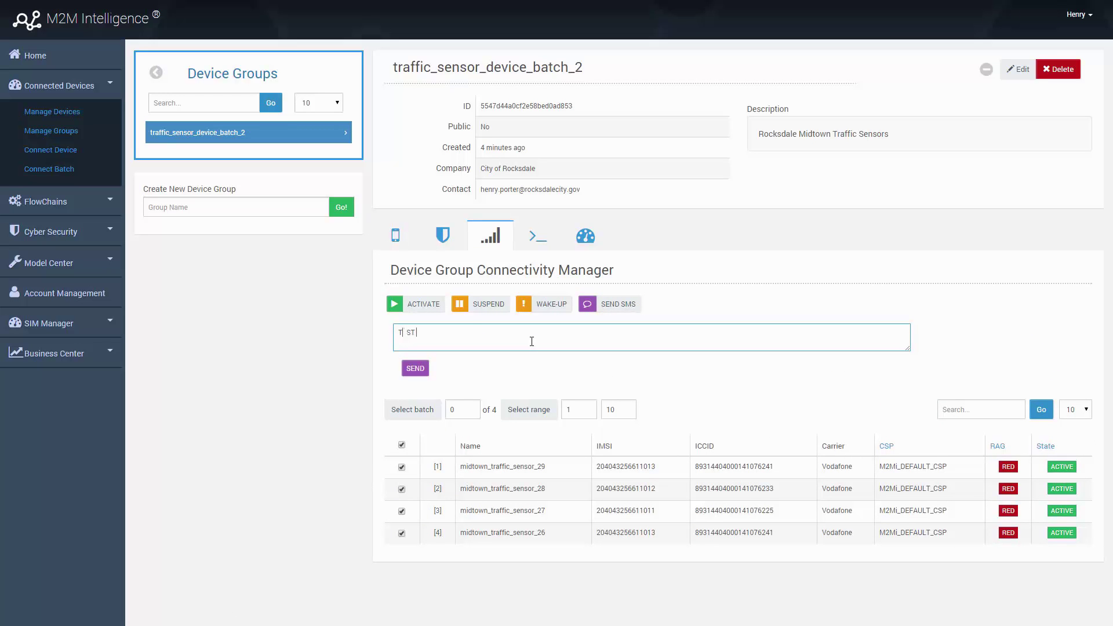
pyautogui.write('COMMAND')
pyautogui.click(413, 367)
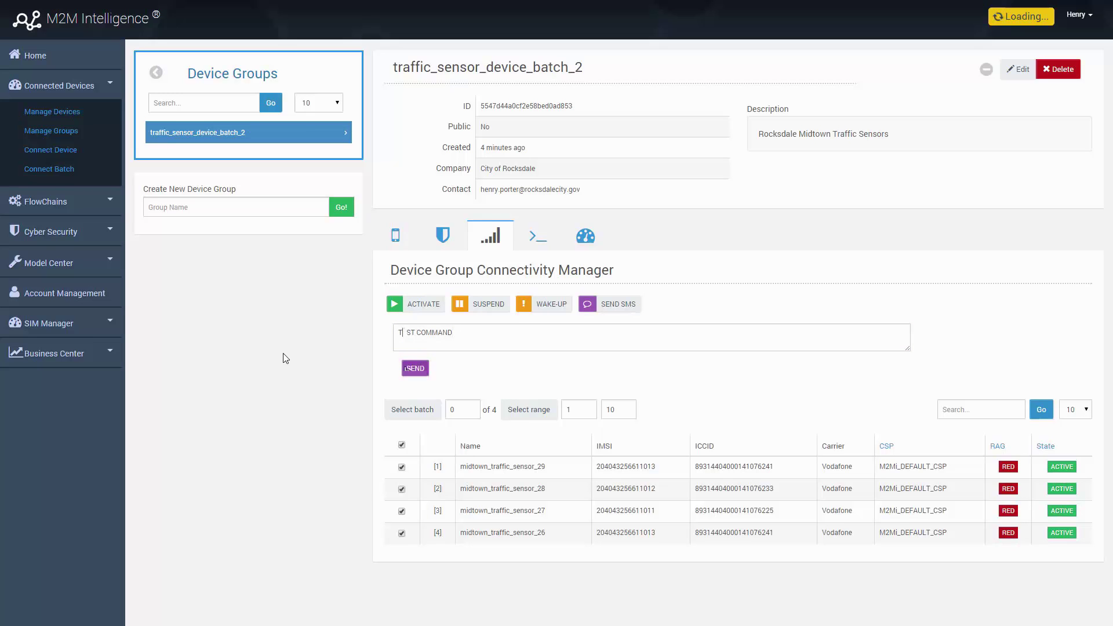